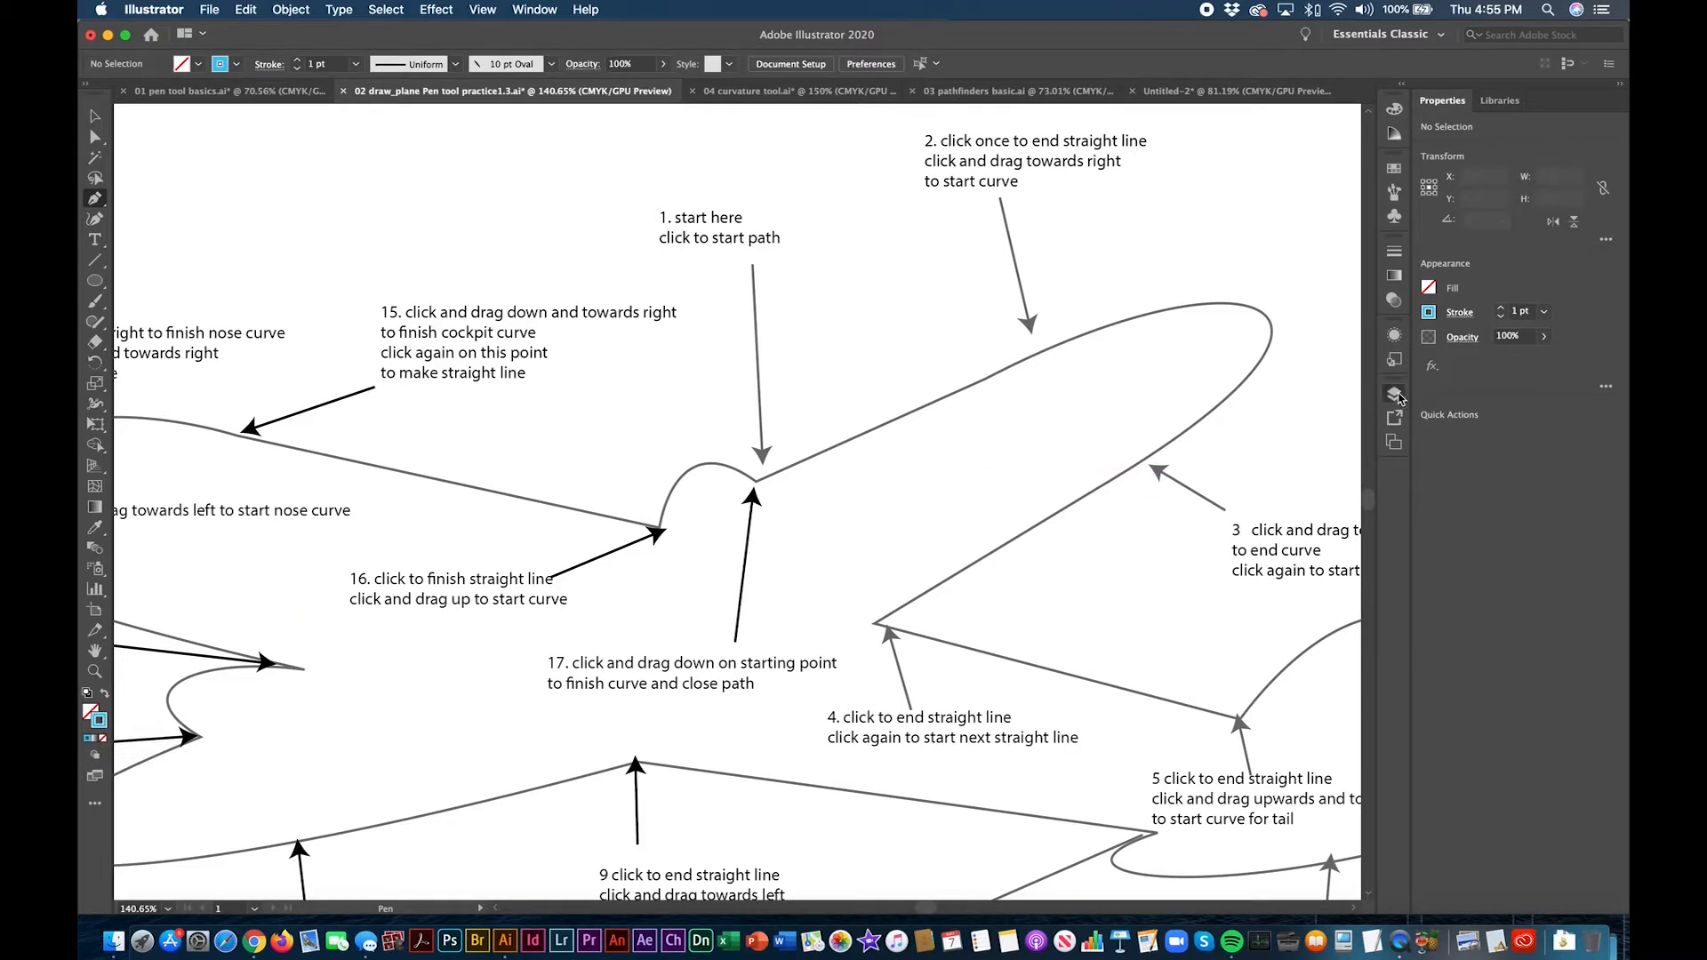
Step: Hide and reshow the locked plane layer to check which layer holds the template
left_click(1396, 395)
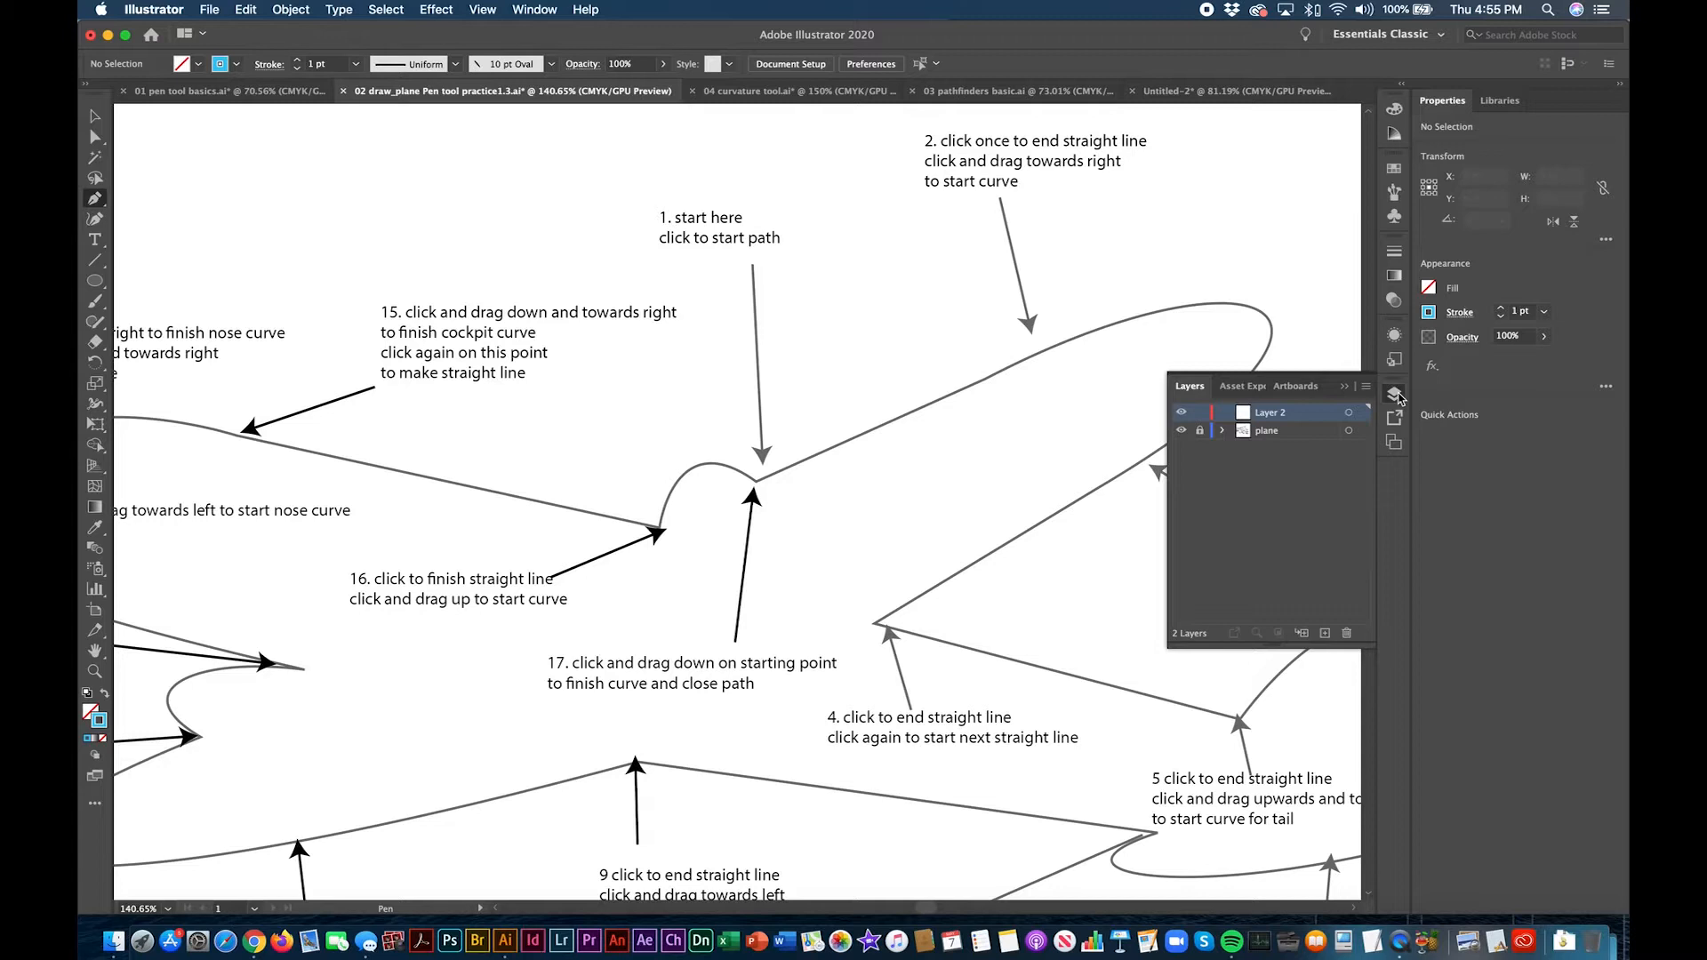
left_click(1181, 432)
left_click(1181, 432)
left_click(1344, 389)
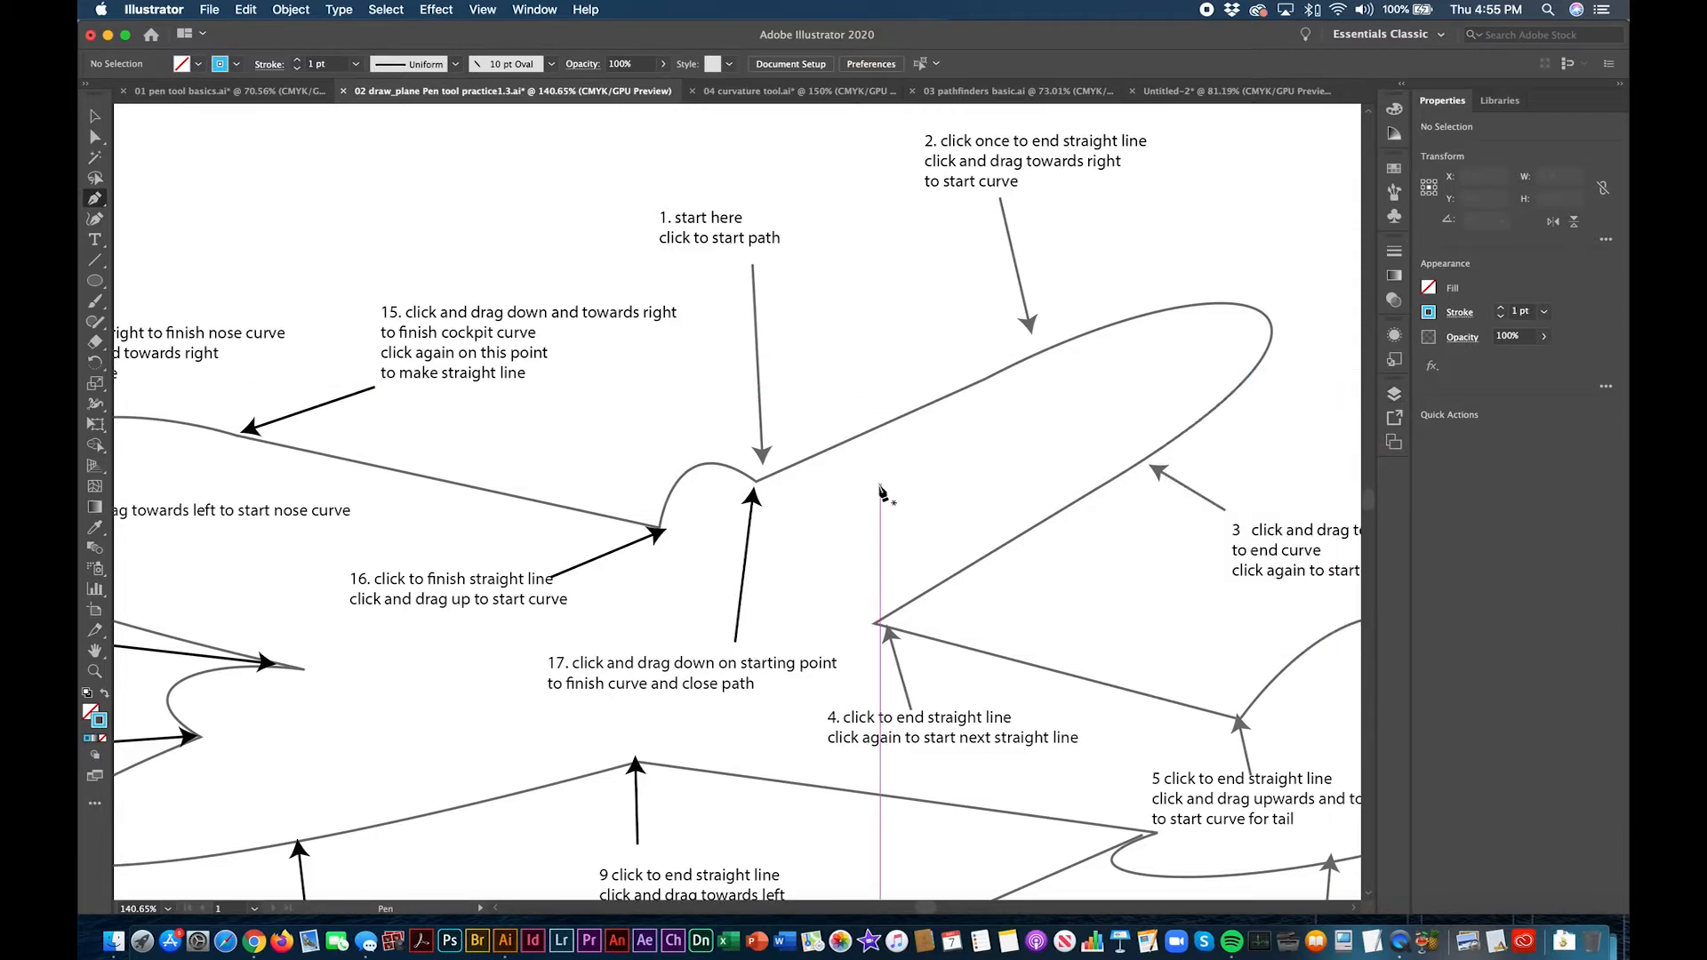
Step: With the Pen tool, trace the upper wing from point 1 straight to point 2, then curve around its tip to point 3
left_click(757, 482)
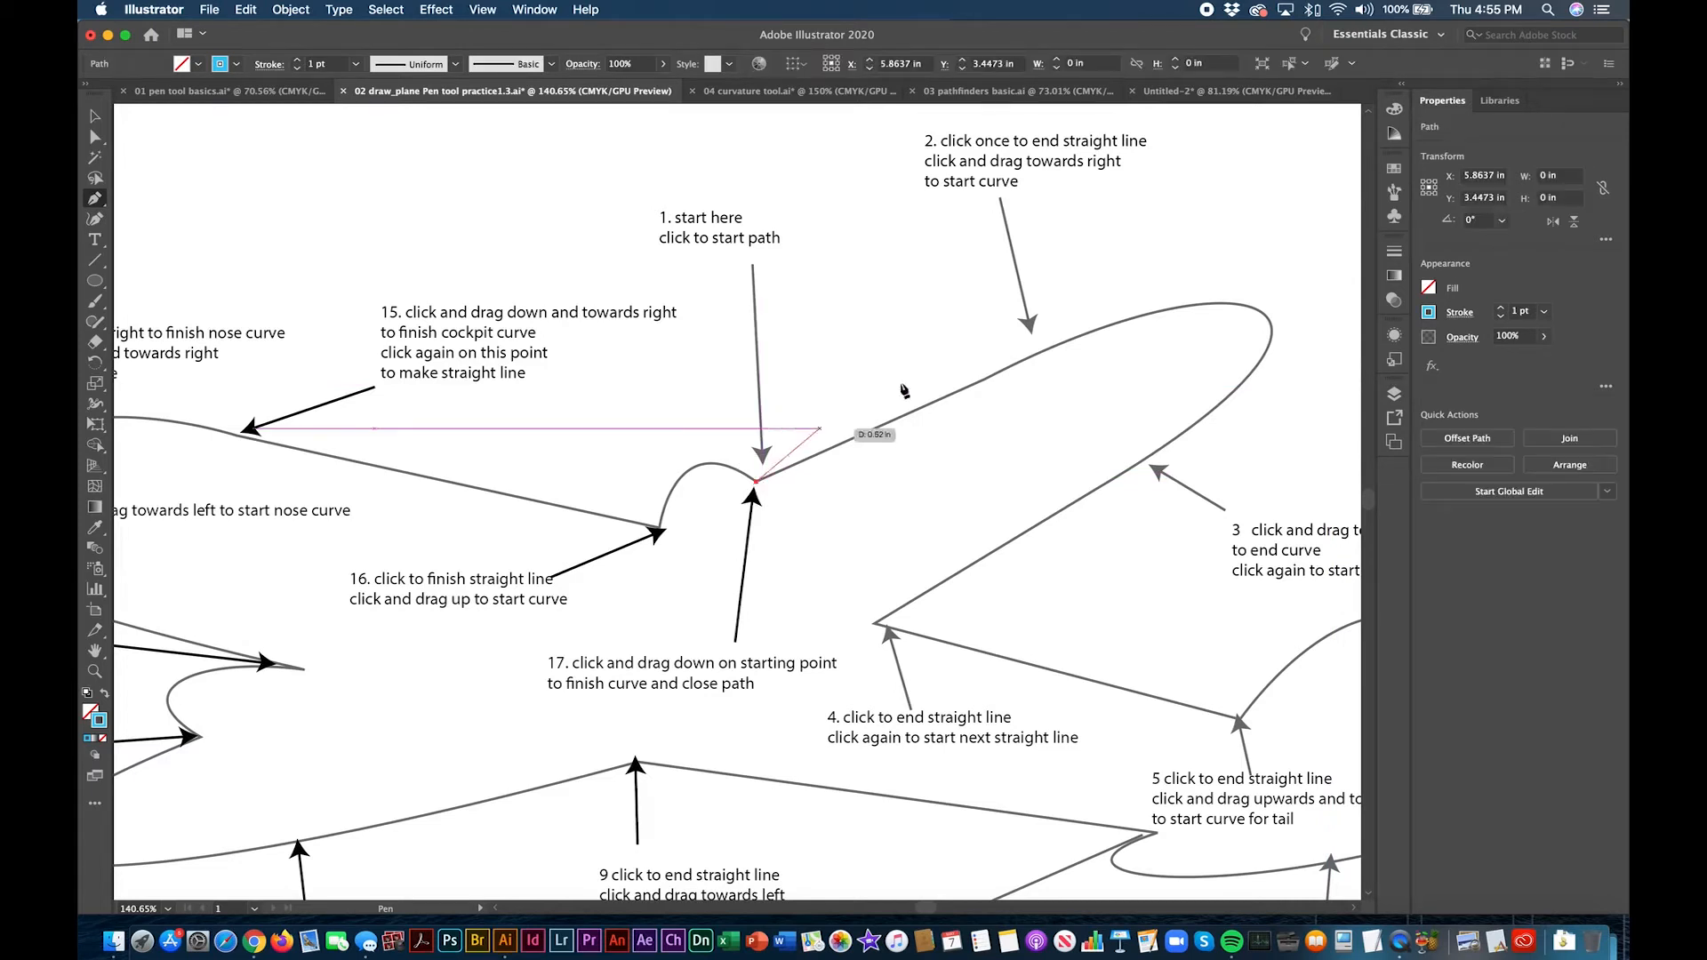
left_click(1092, 333)
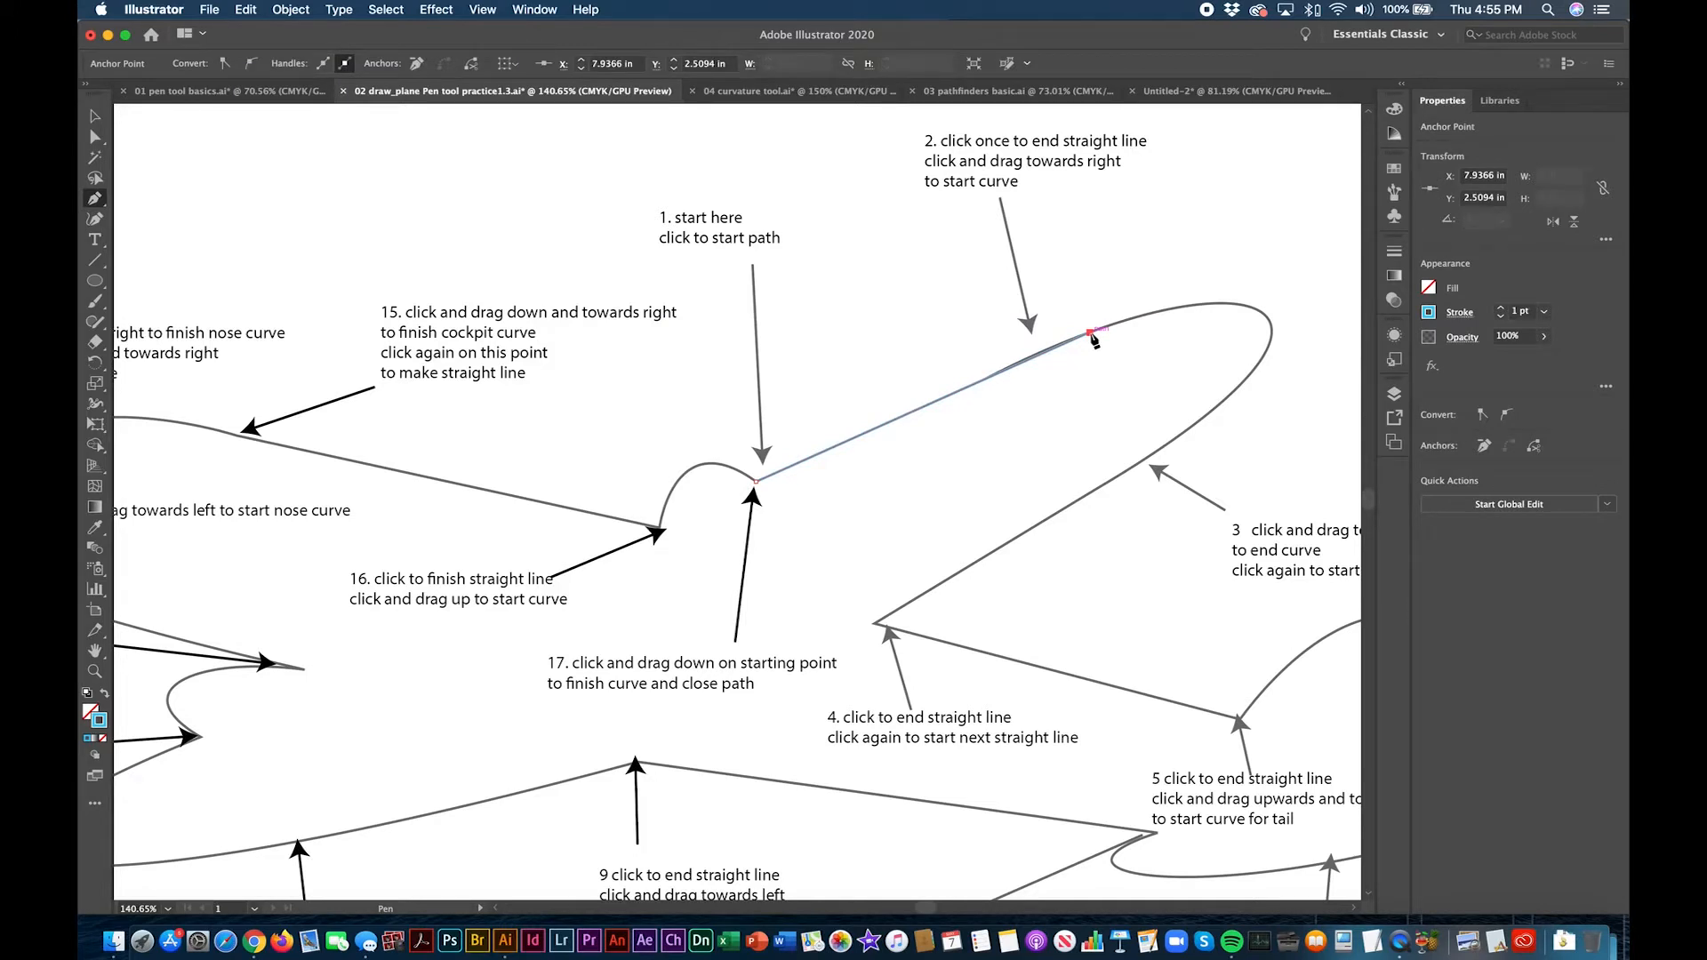
scroll(1091, 334, "right", 1)
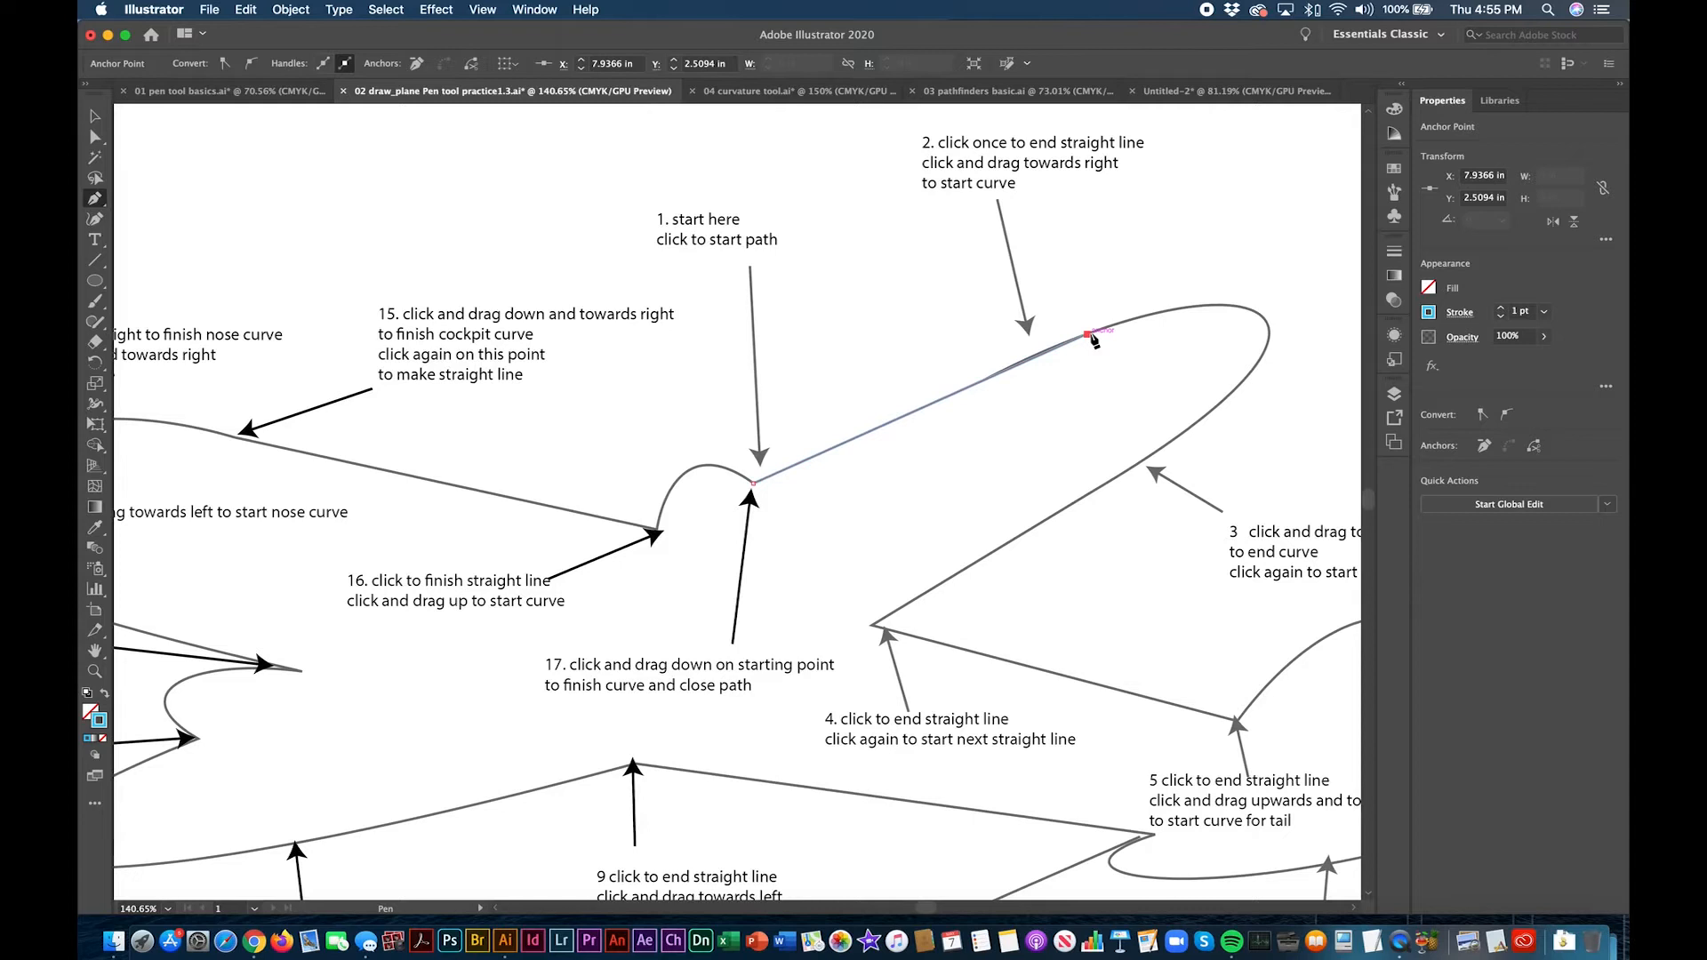
scroll(1092, 336, "right", 5)
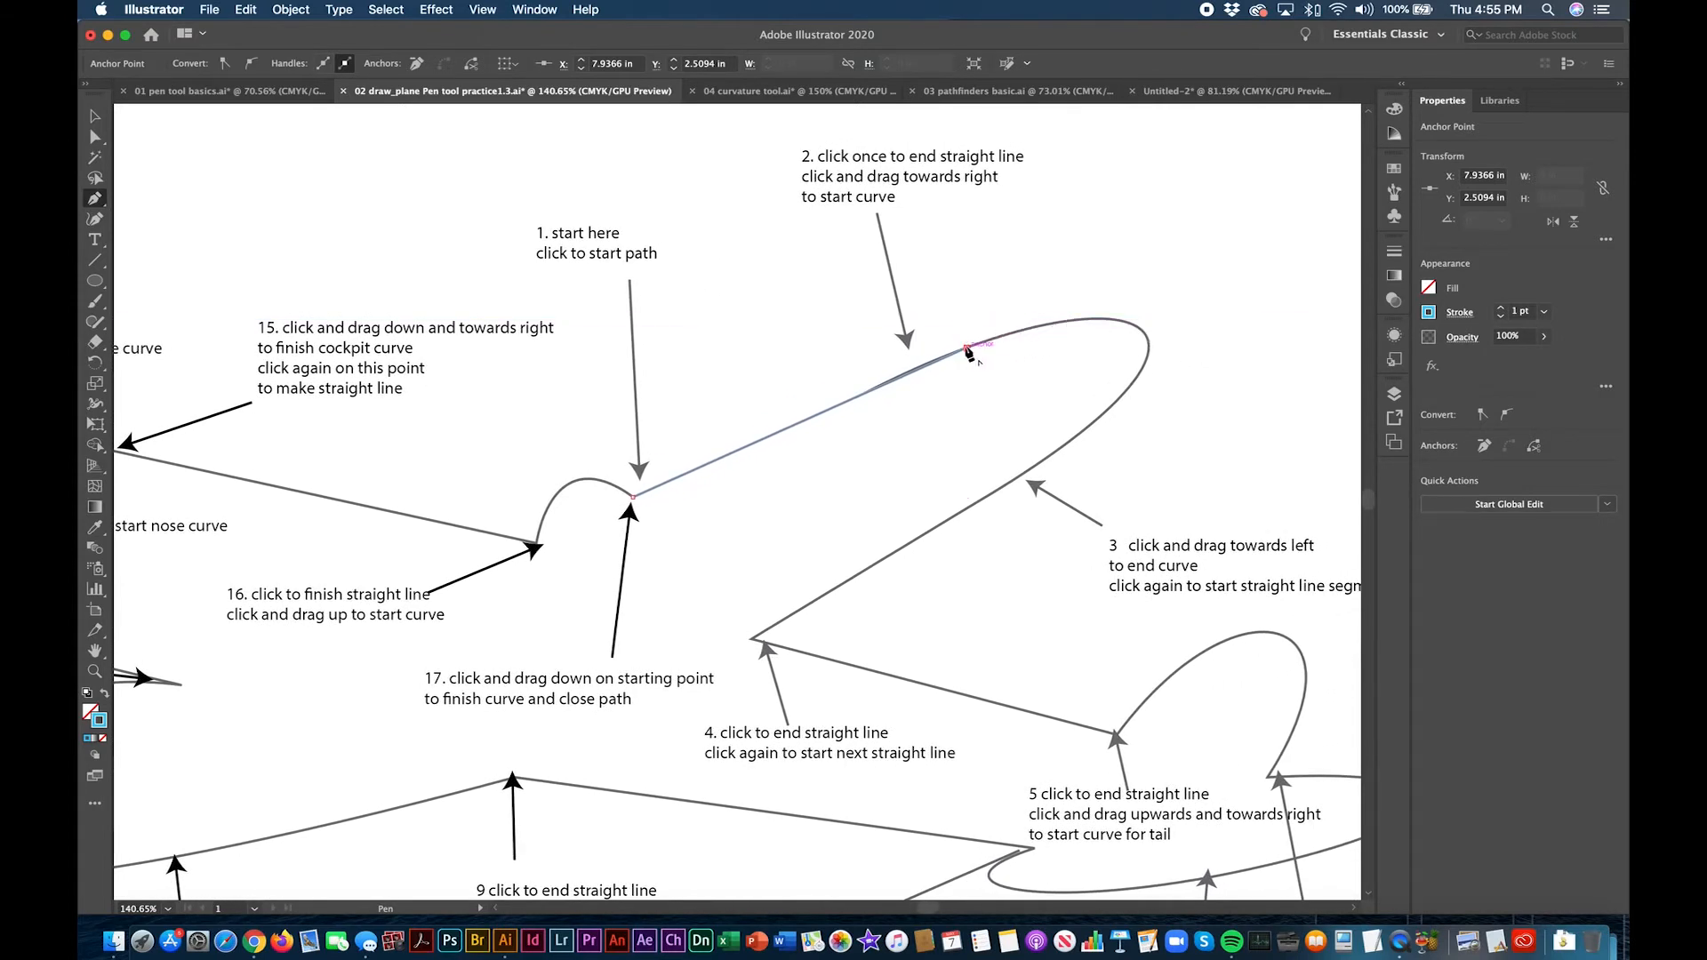
left_click_drag(967, 349, 1199, 249)
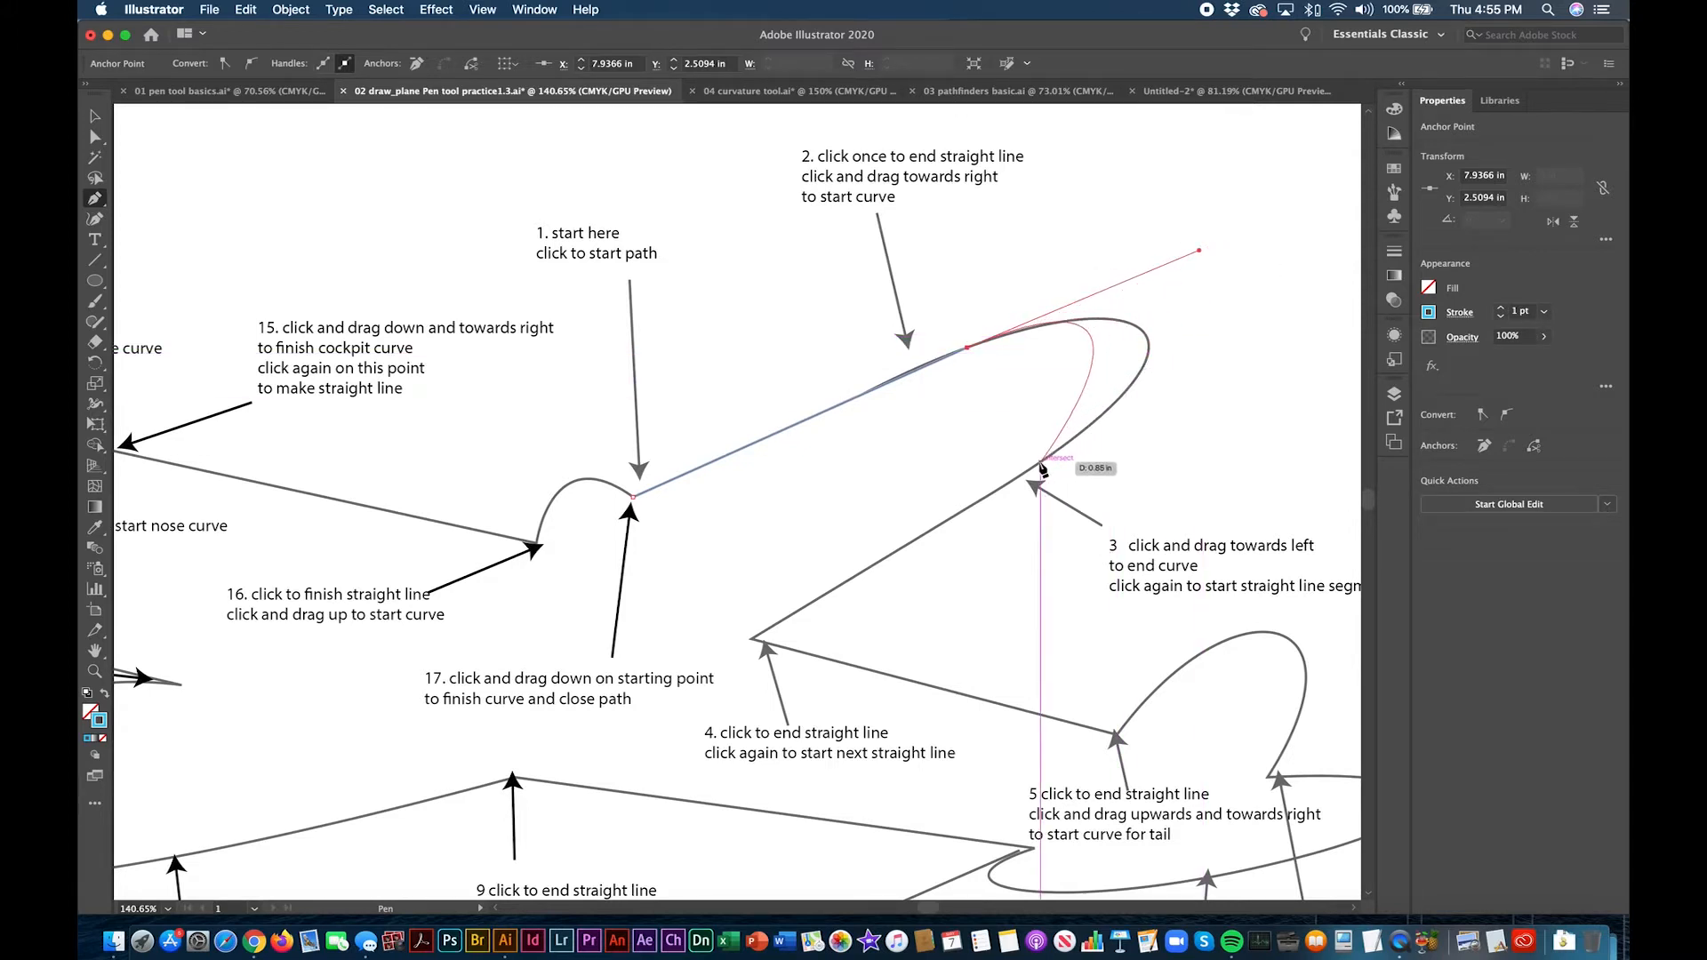
left_click_drag(1031, 467, 875, 555)
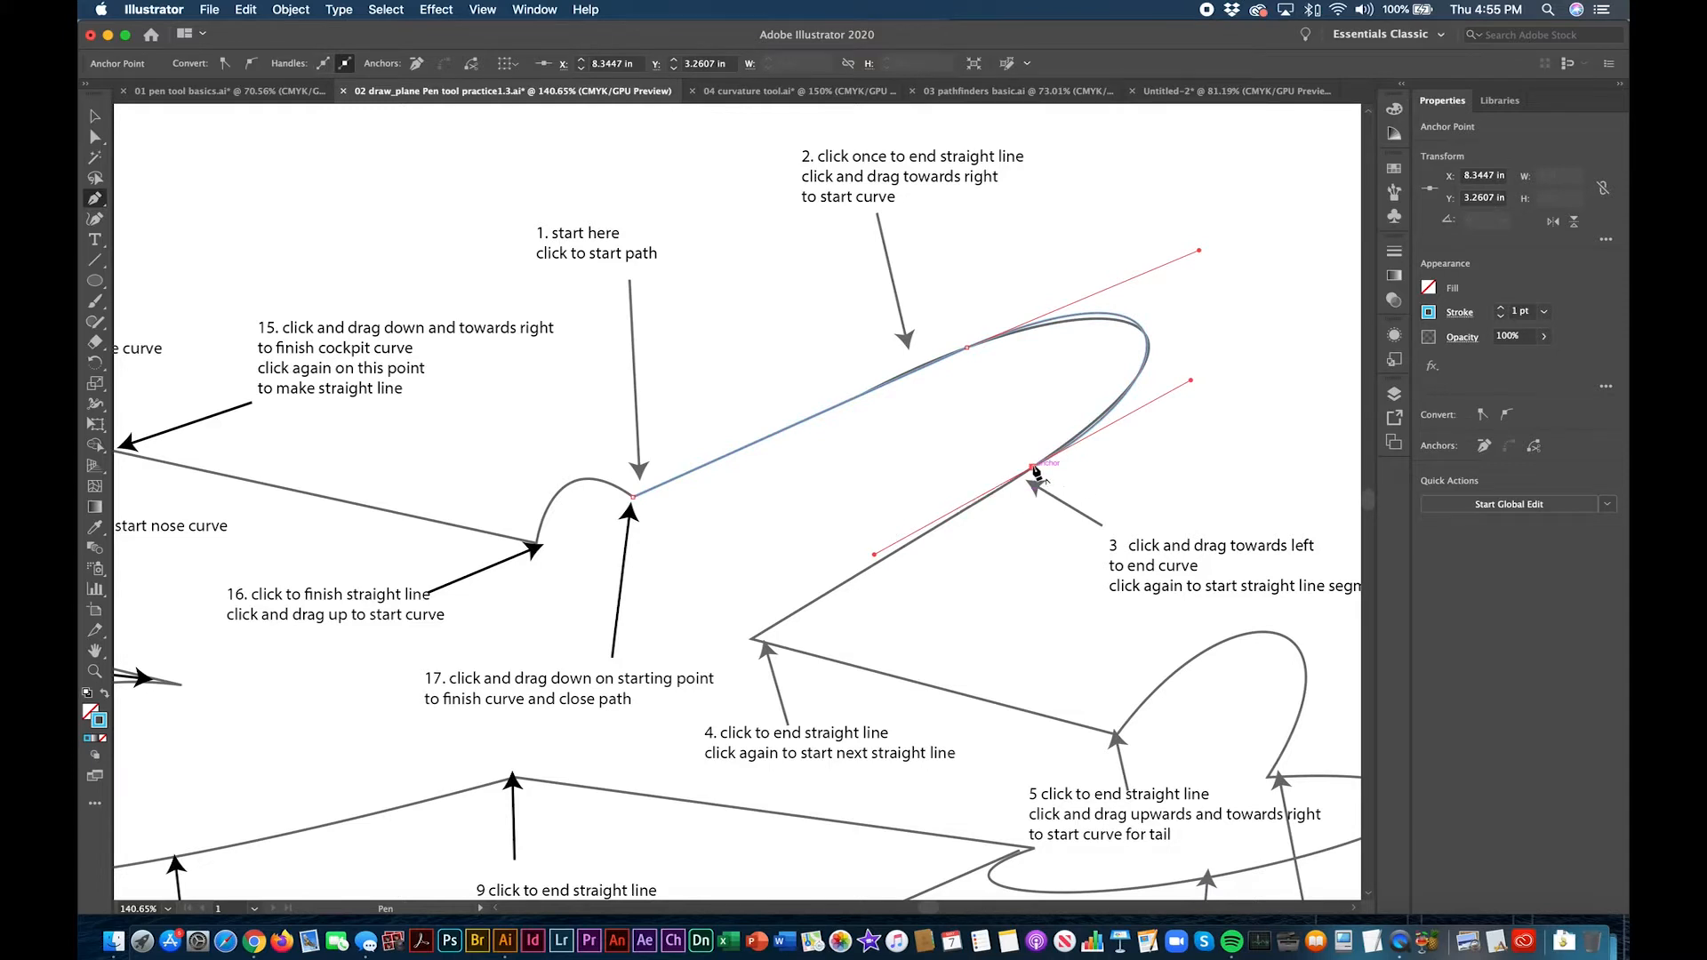
Step: Make point 3 a corner and continue the path with straight segments to points 4 and 5
left_click(1033, 469)
left_click(751, 637)
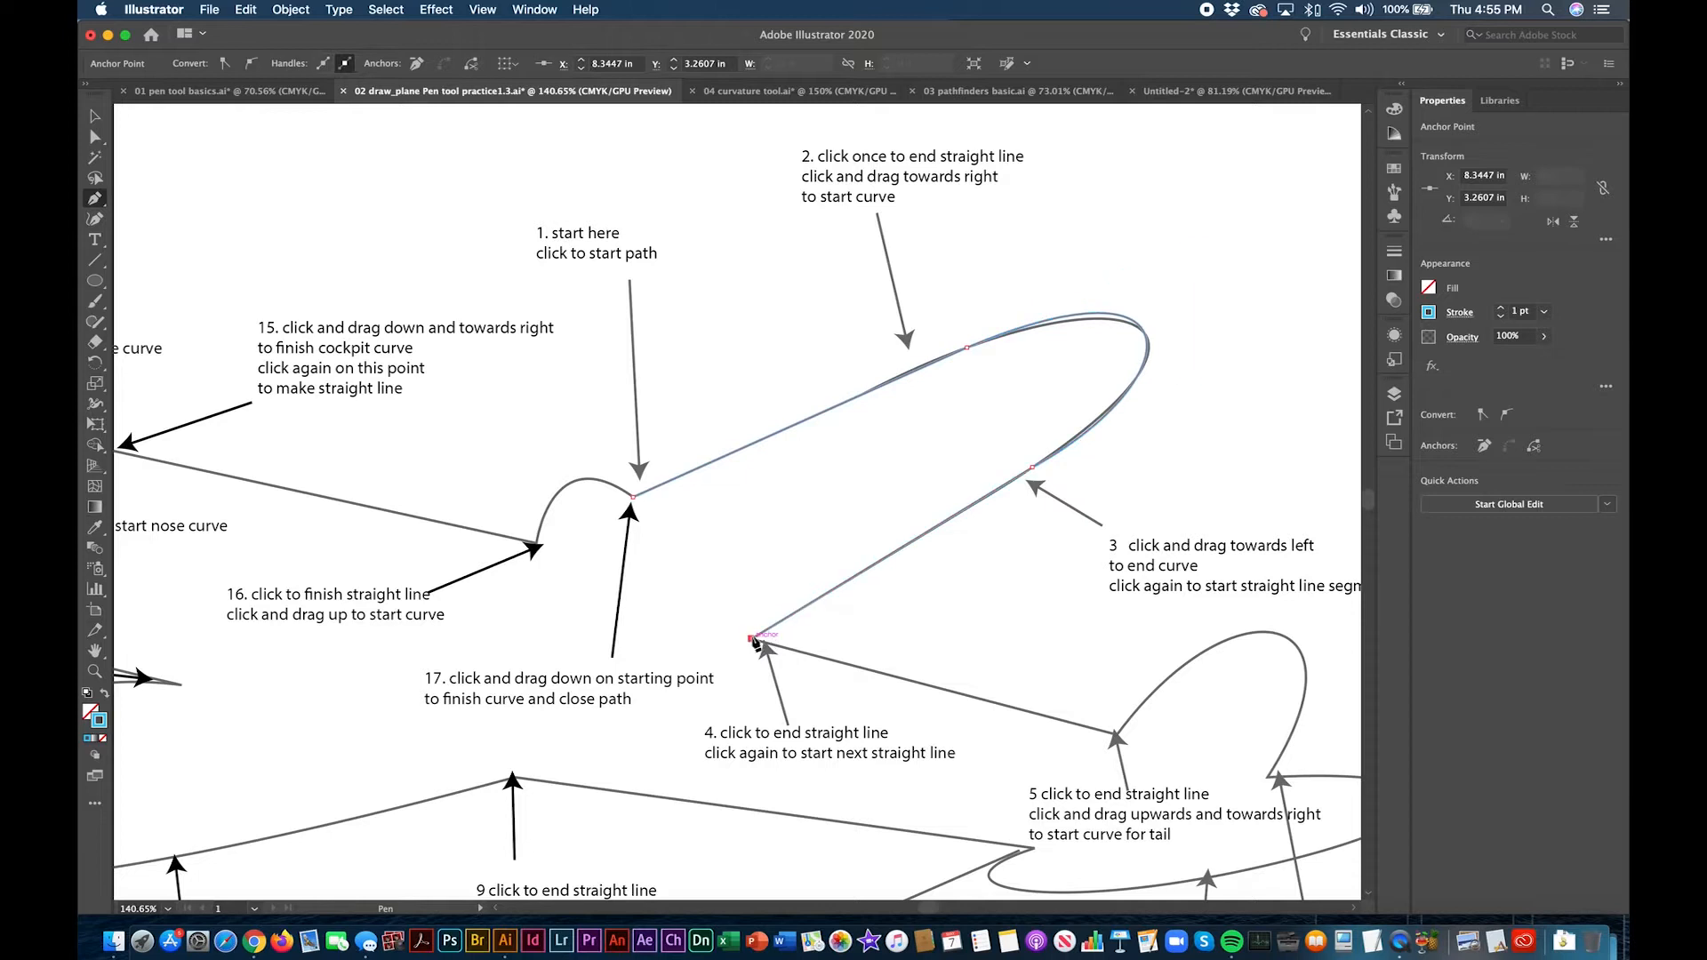
left_click(1117, 733)
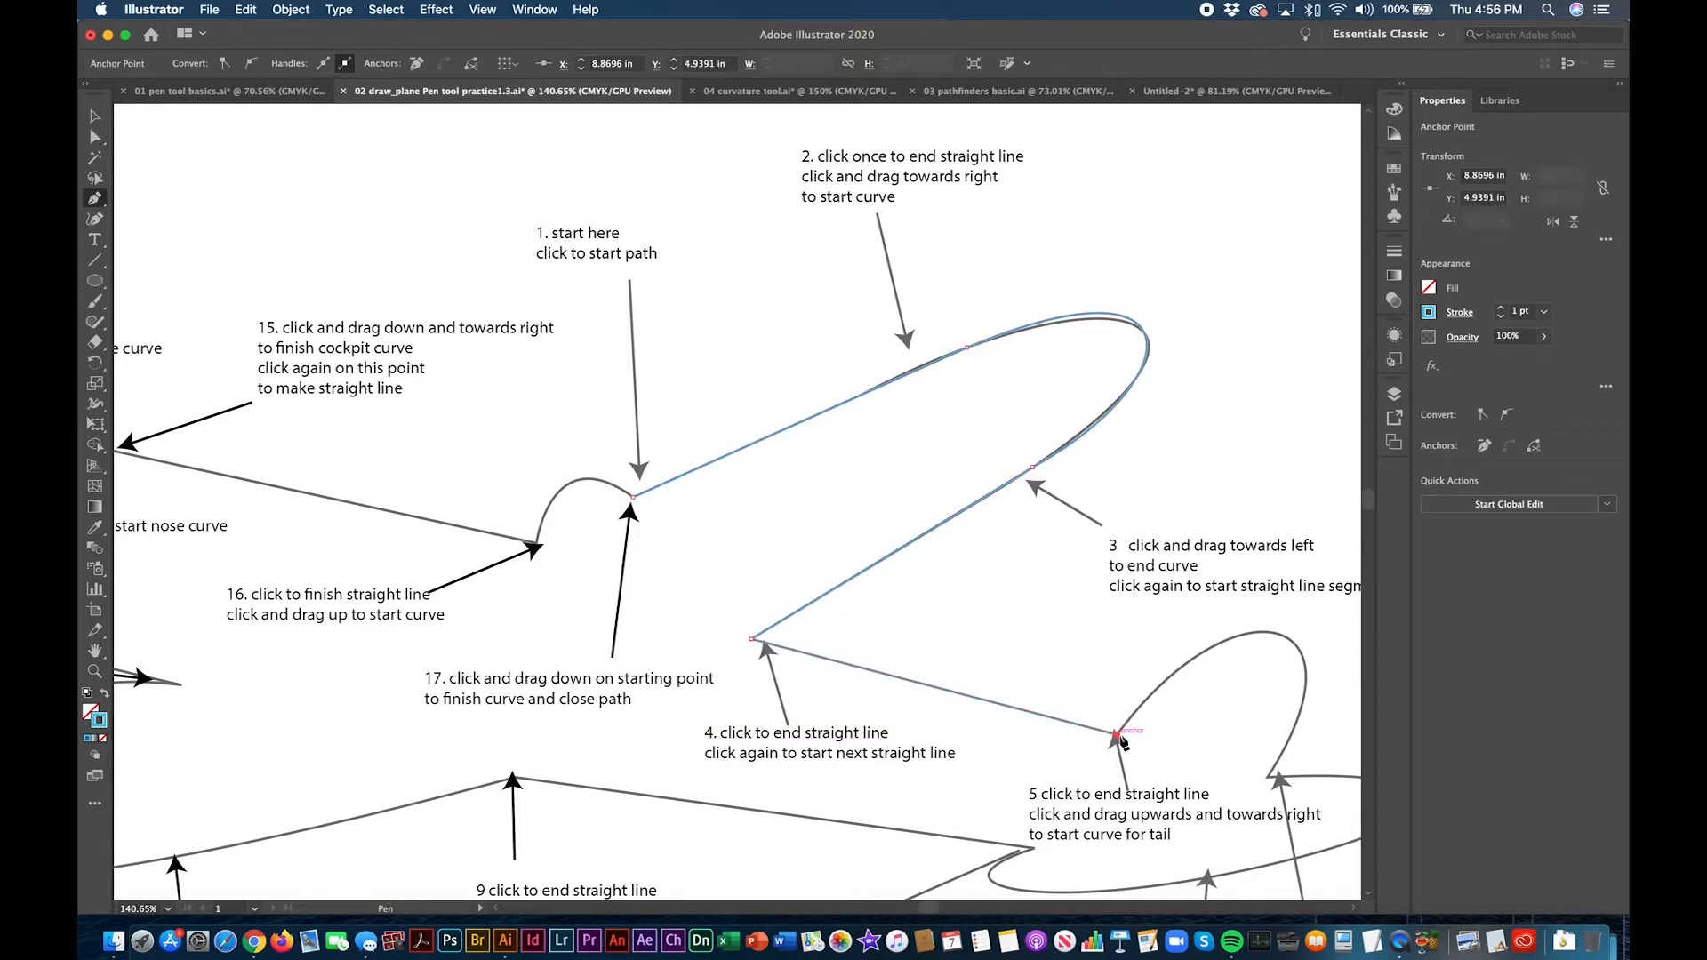
Step: Trace the upper tail curve from point 5 to point 6, following the template's rounded outline
key("space")
left_click_drag(1119, 735, 996, 431)
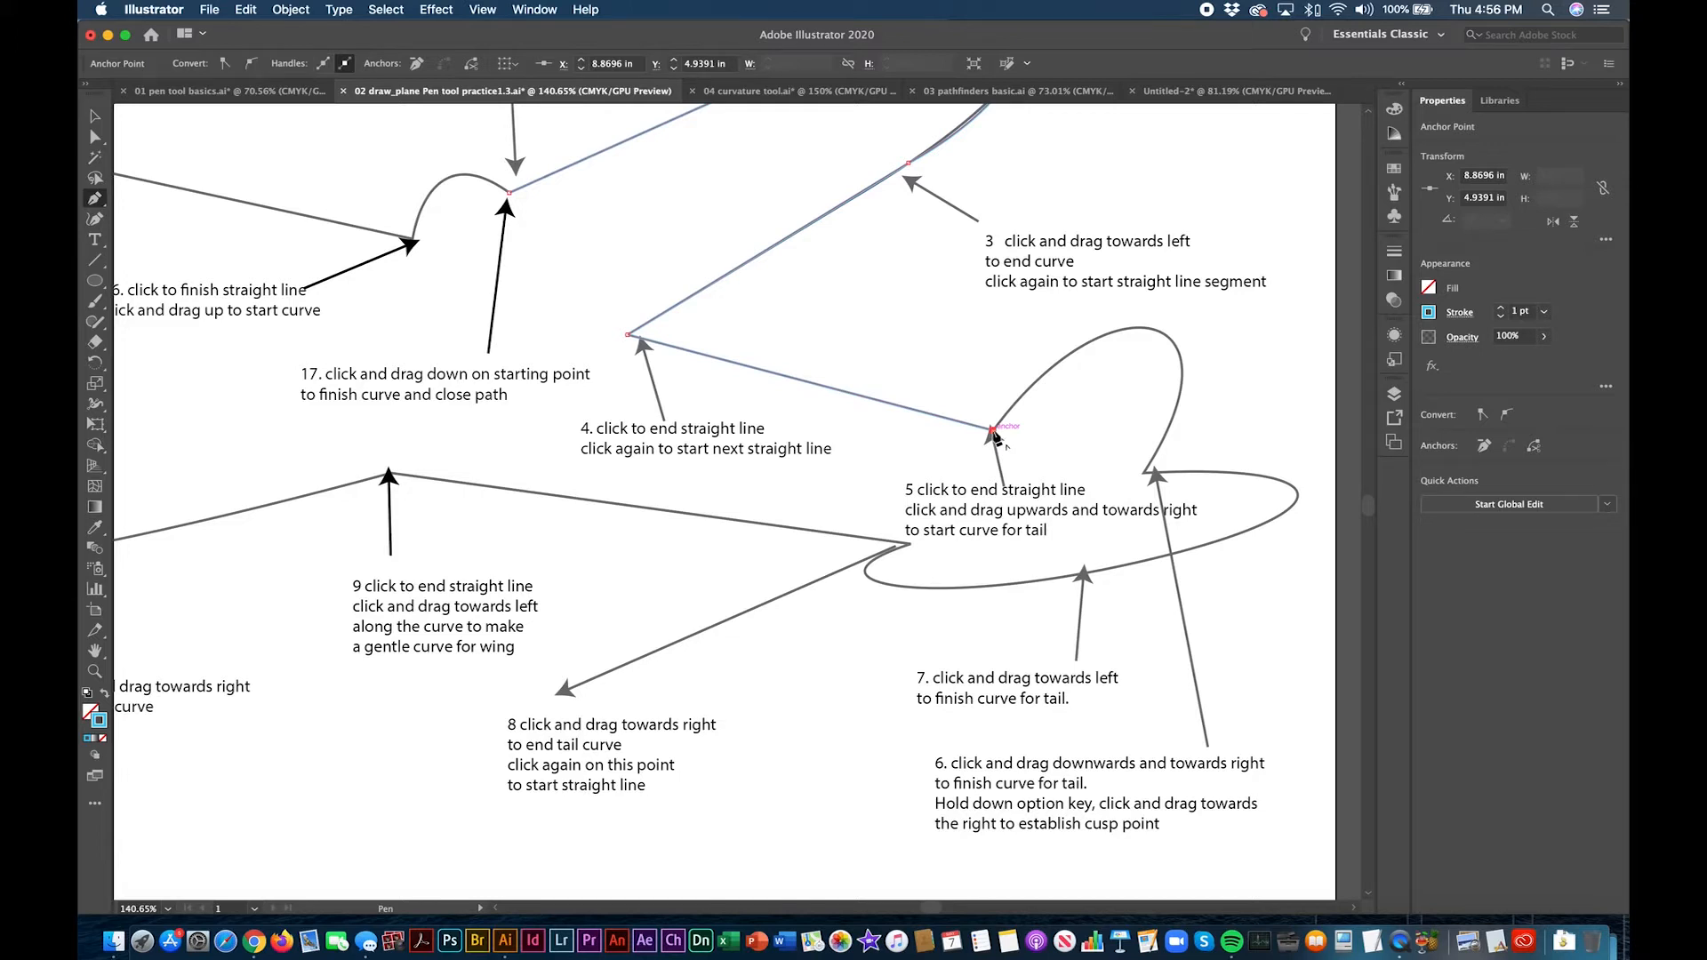
left_click_drag(994, 433, 1130, 260)
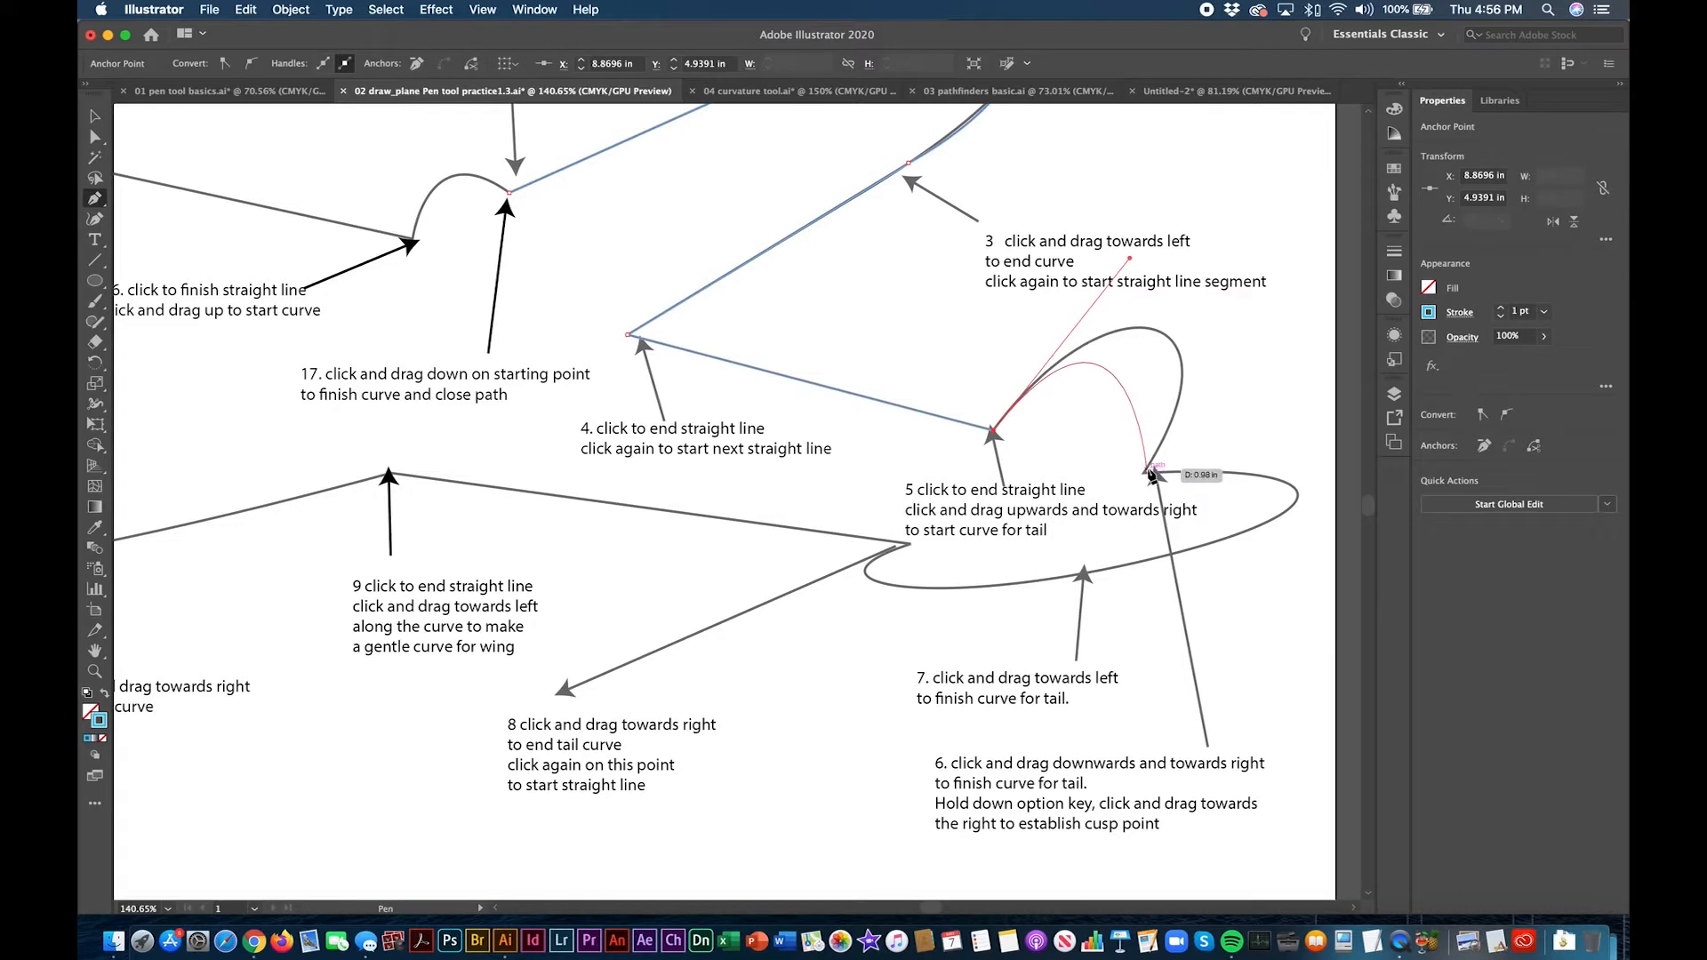
left_click_drag(1149, 471, 1043, 618)
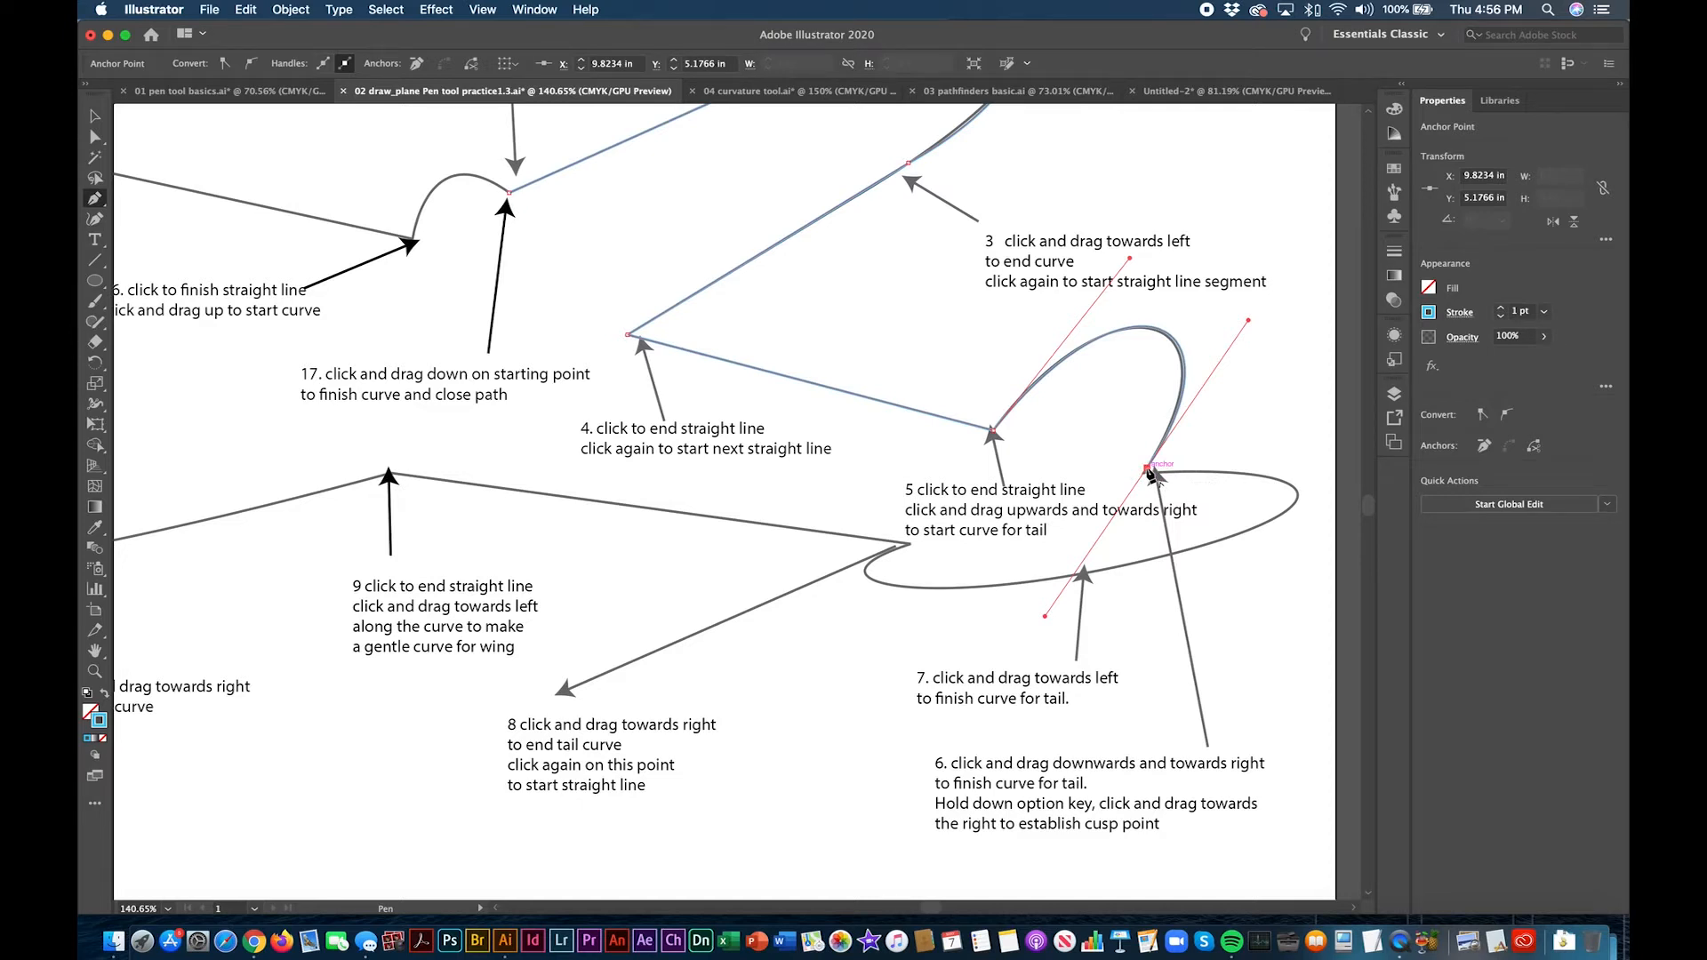
Step: Trace the lower tail from a cusp at point 6 through point 7 to point 8, and add a straight segment to point 9
left_click_drag(1148, 469, 1355, 468)
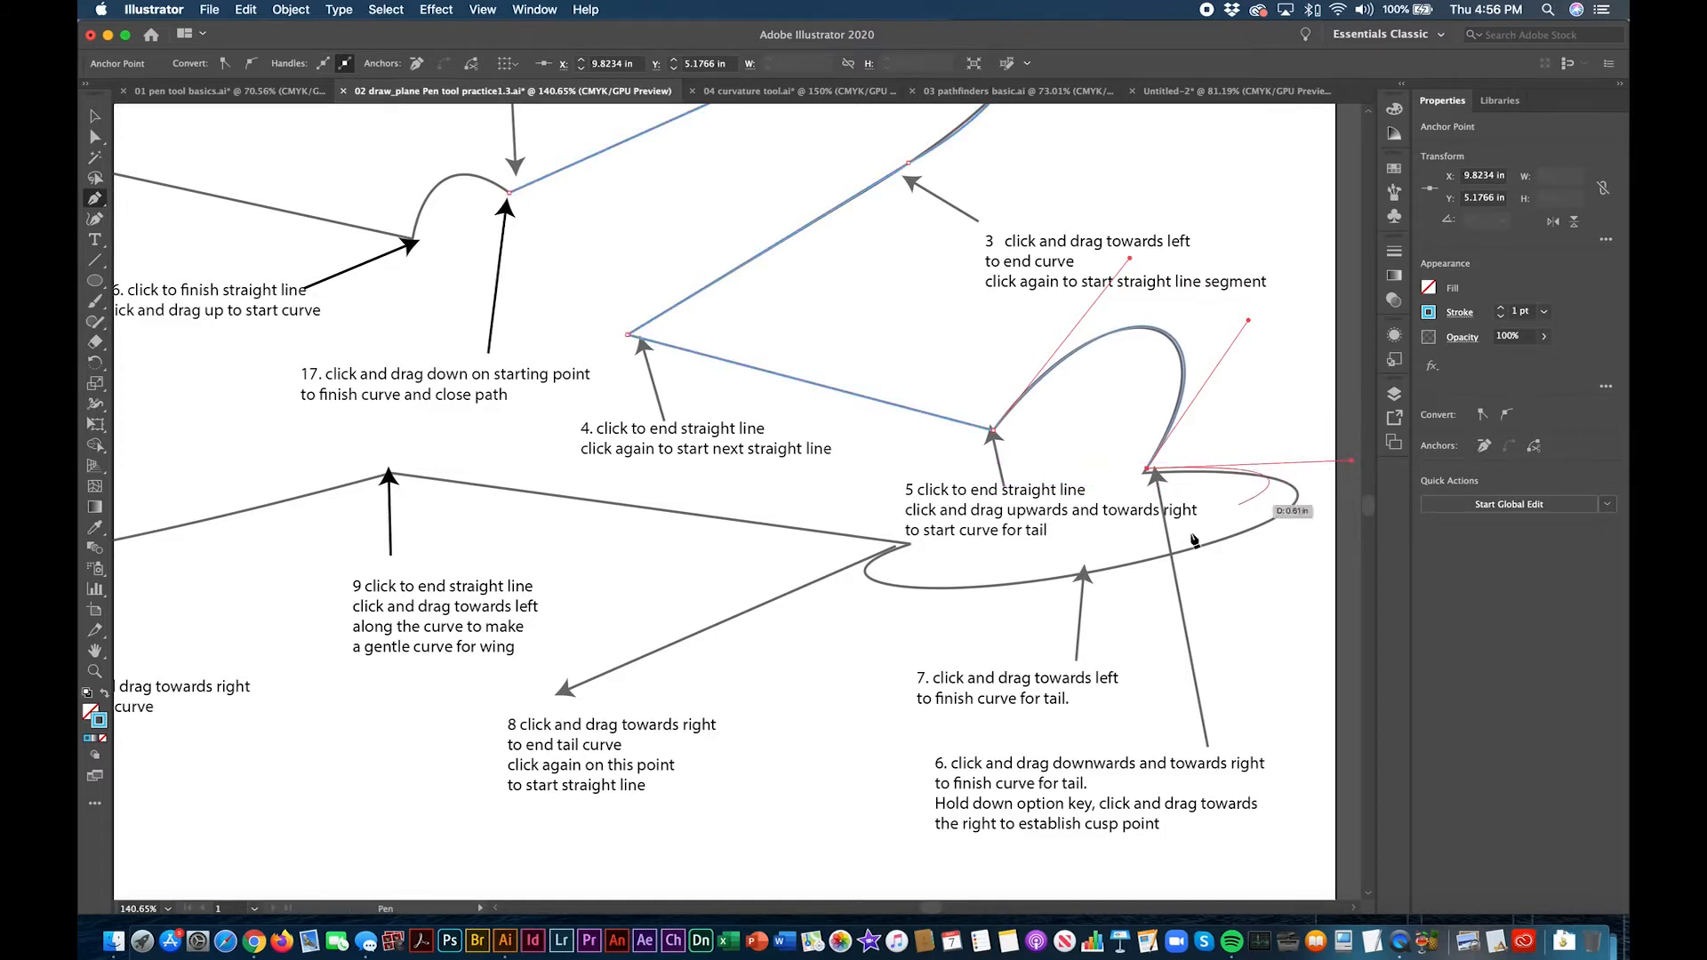
left_click_drag(1095, 571, 836, 621)
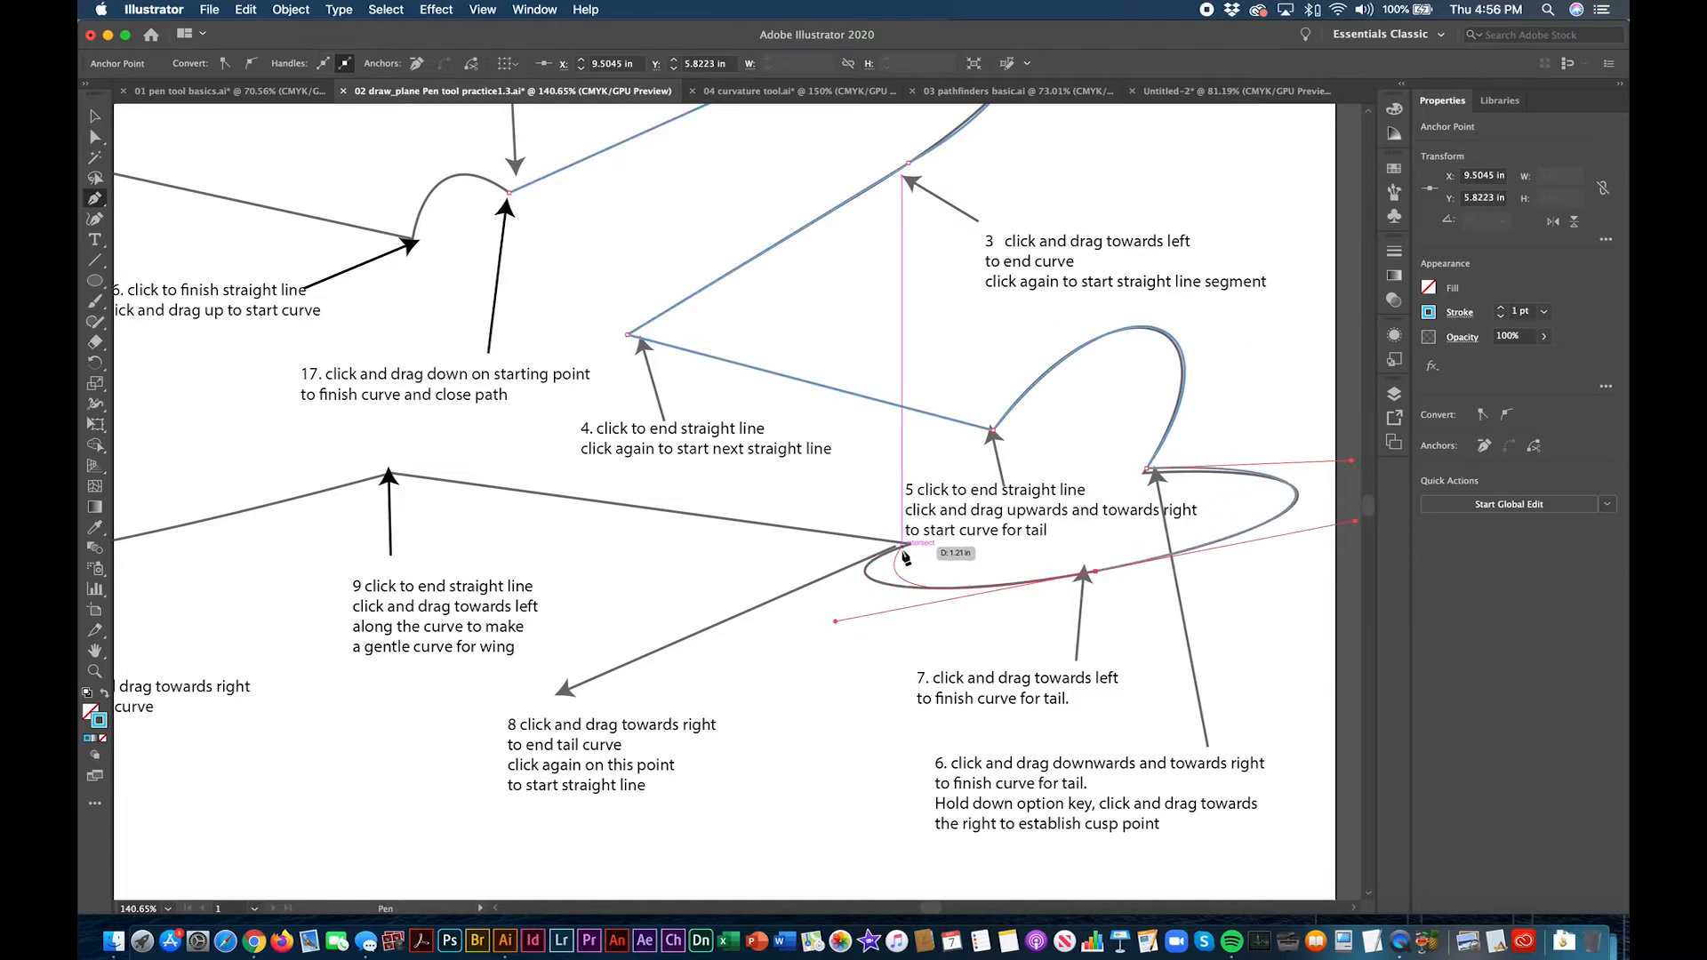
left_click_drag(903, 545, 967, 537)
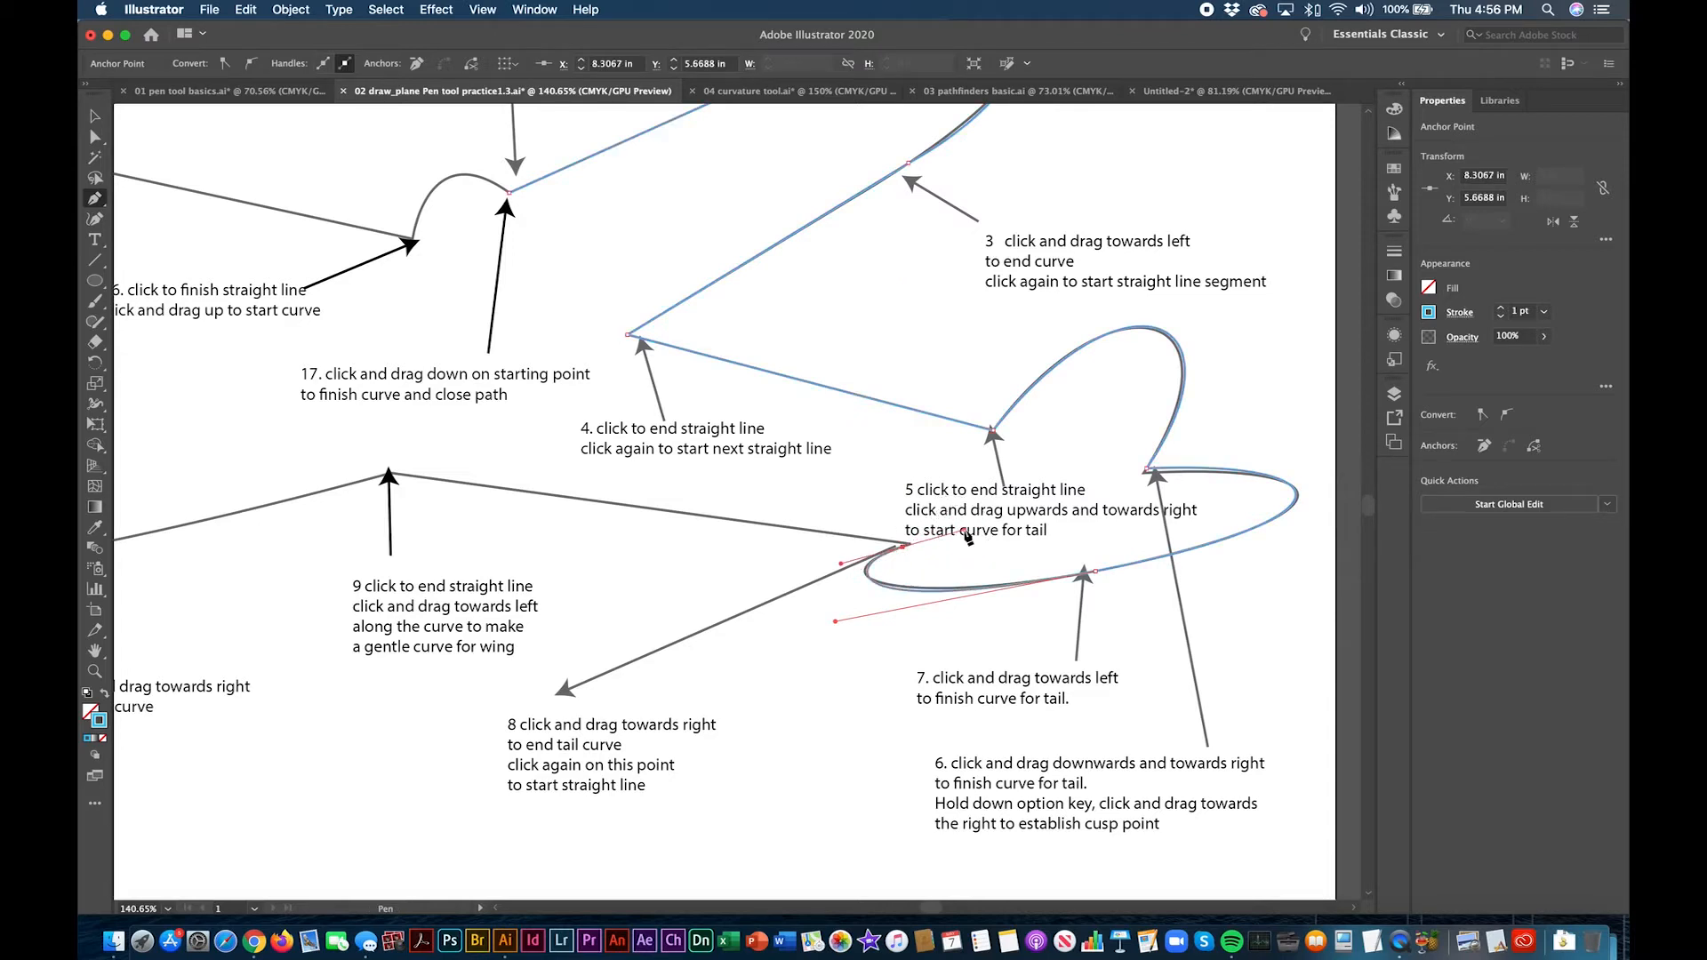
left_click(903, 548)
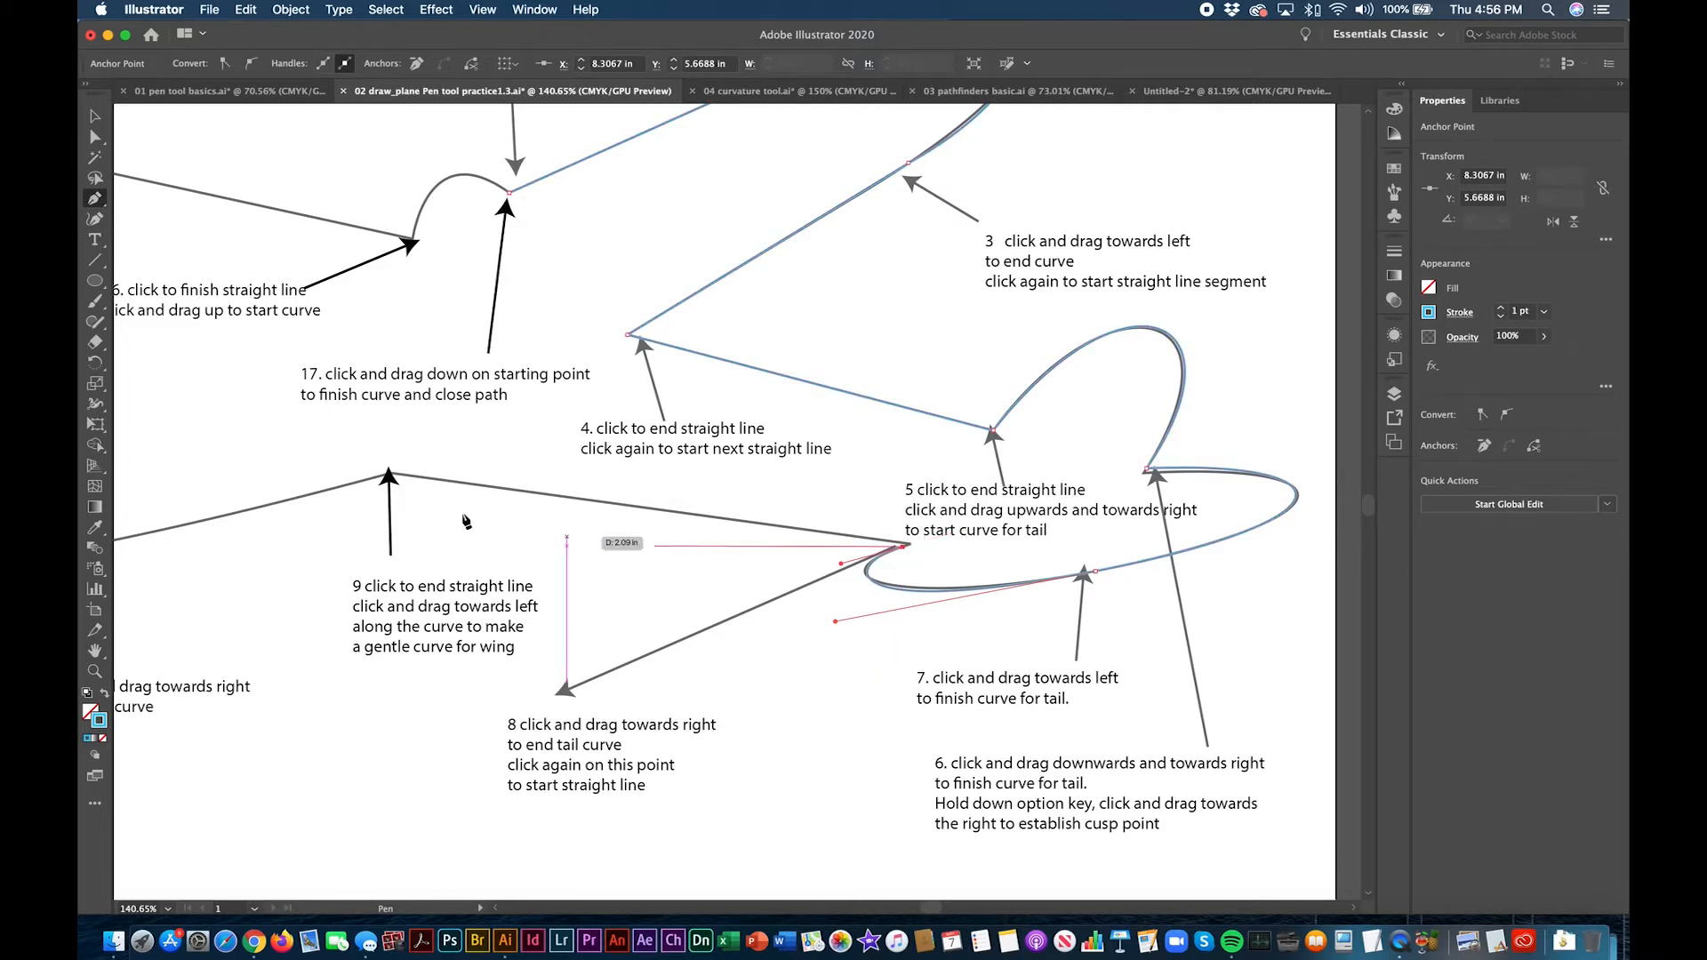
left_click(389, 471)
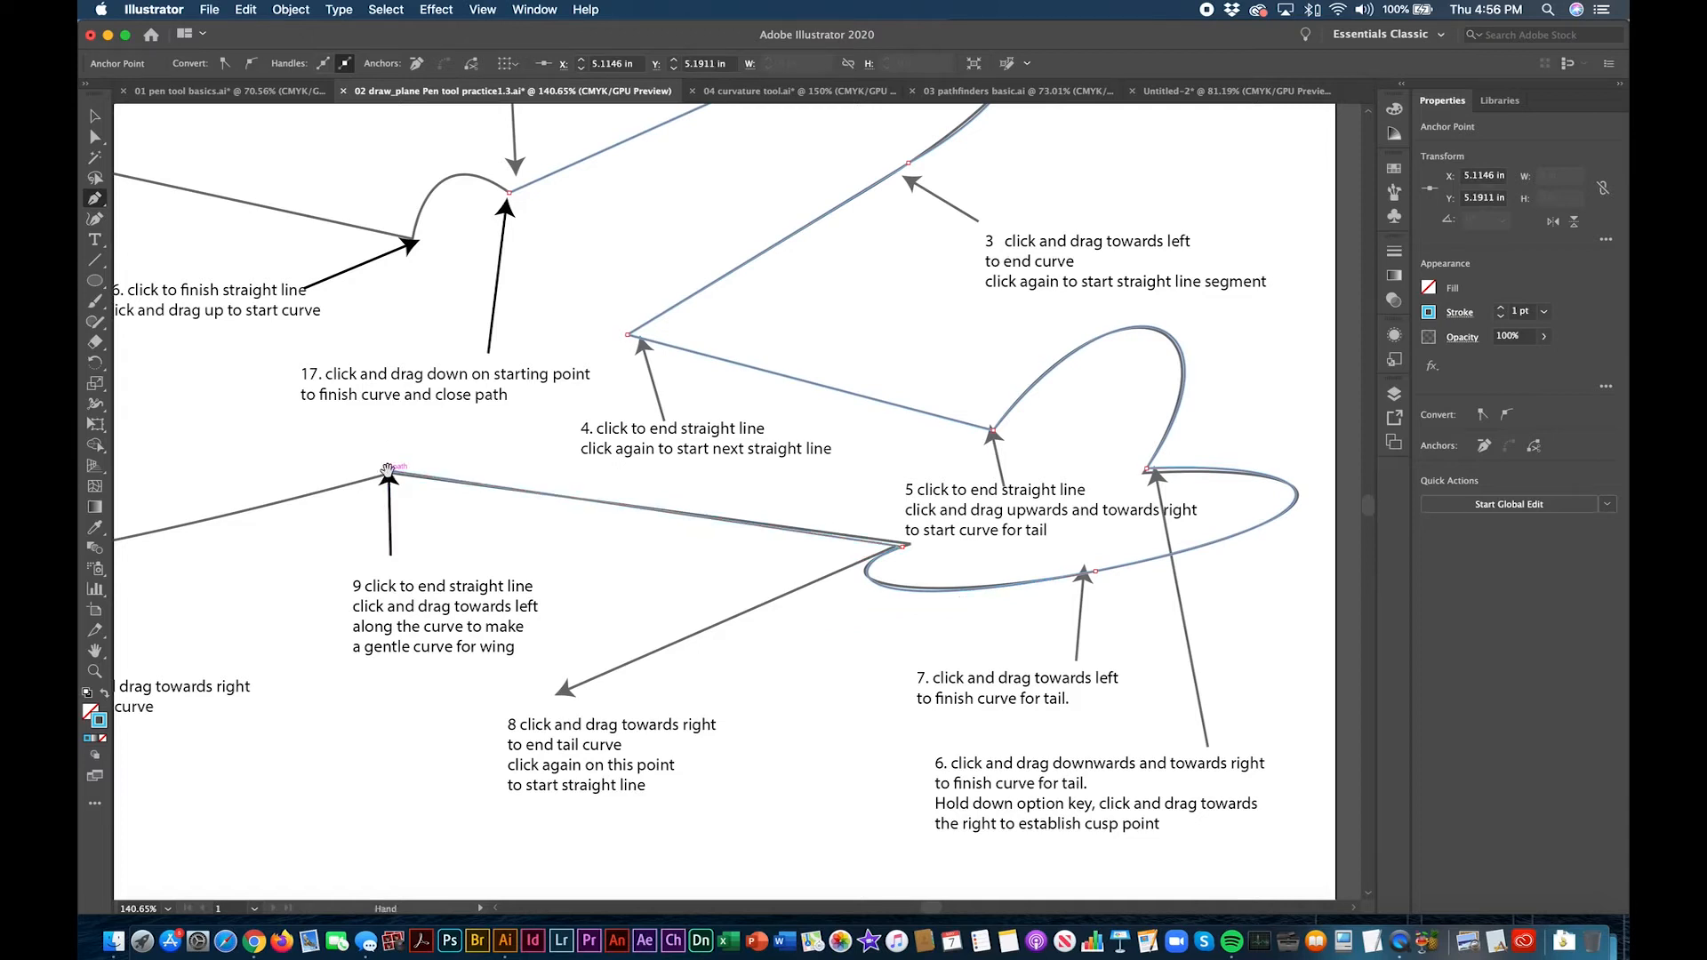
Step: Trace the lower wing as a gentle curve from point 9 through point 10 and around the wingtip to point 11
left_click_drag(389, 471, 968, 454)
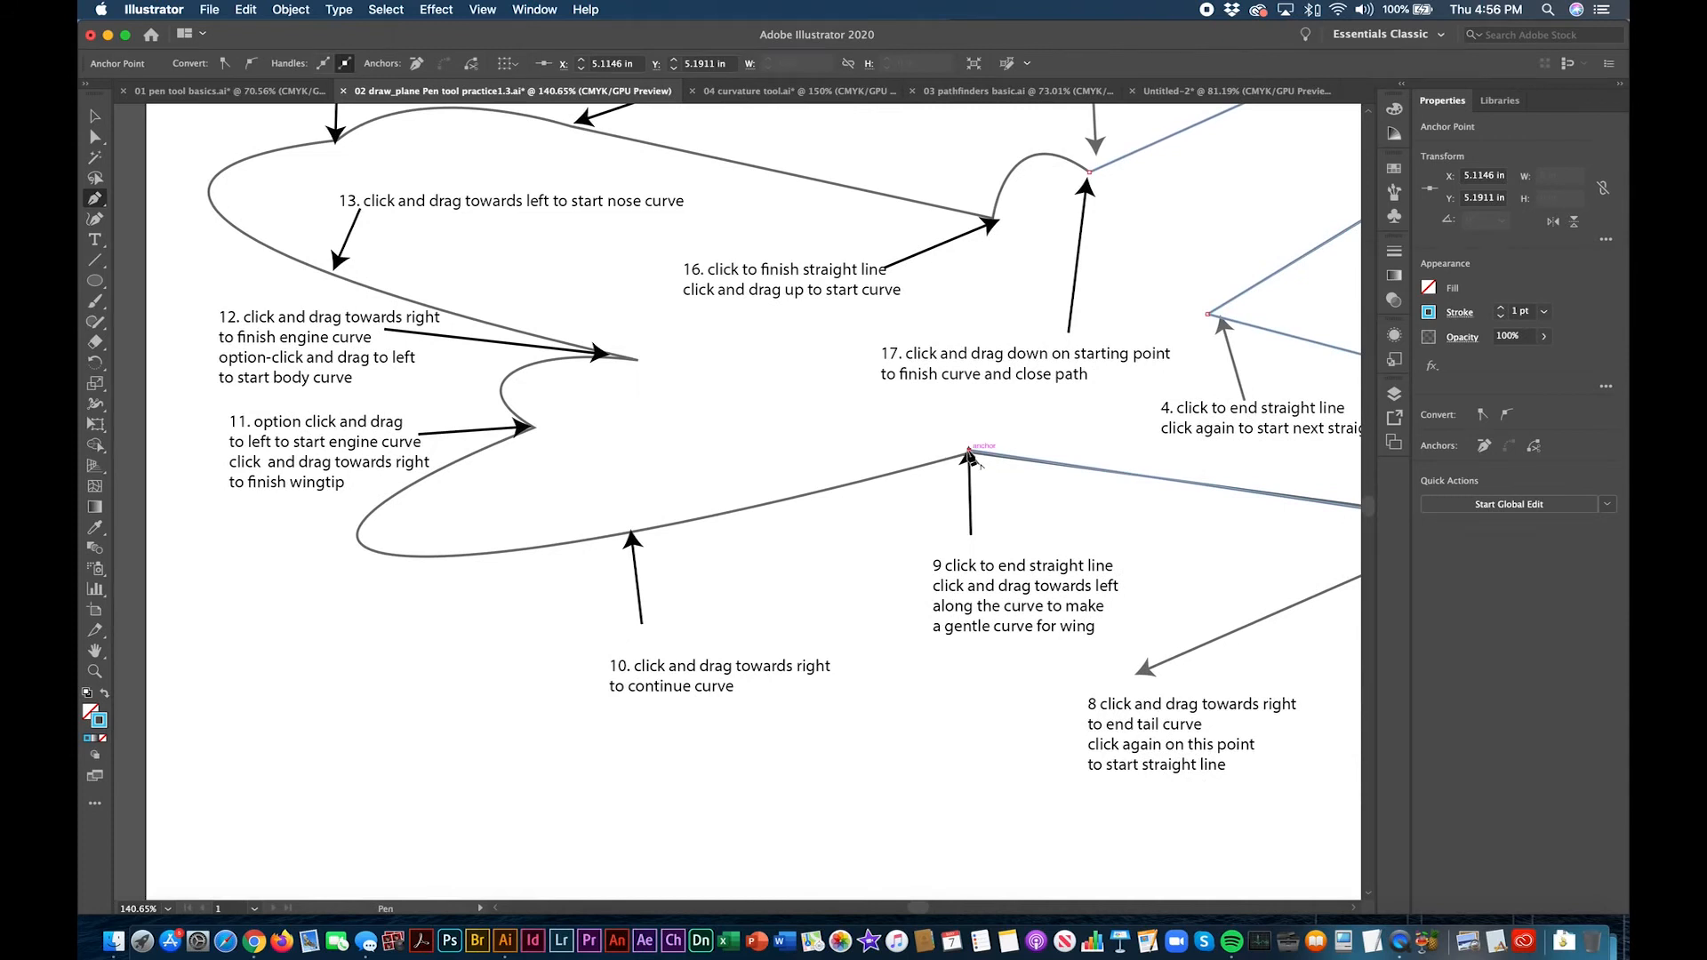
left_click(969, 451)
left_click_drag(969, 452, 846, 496)
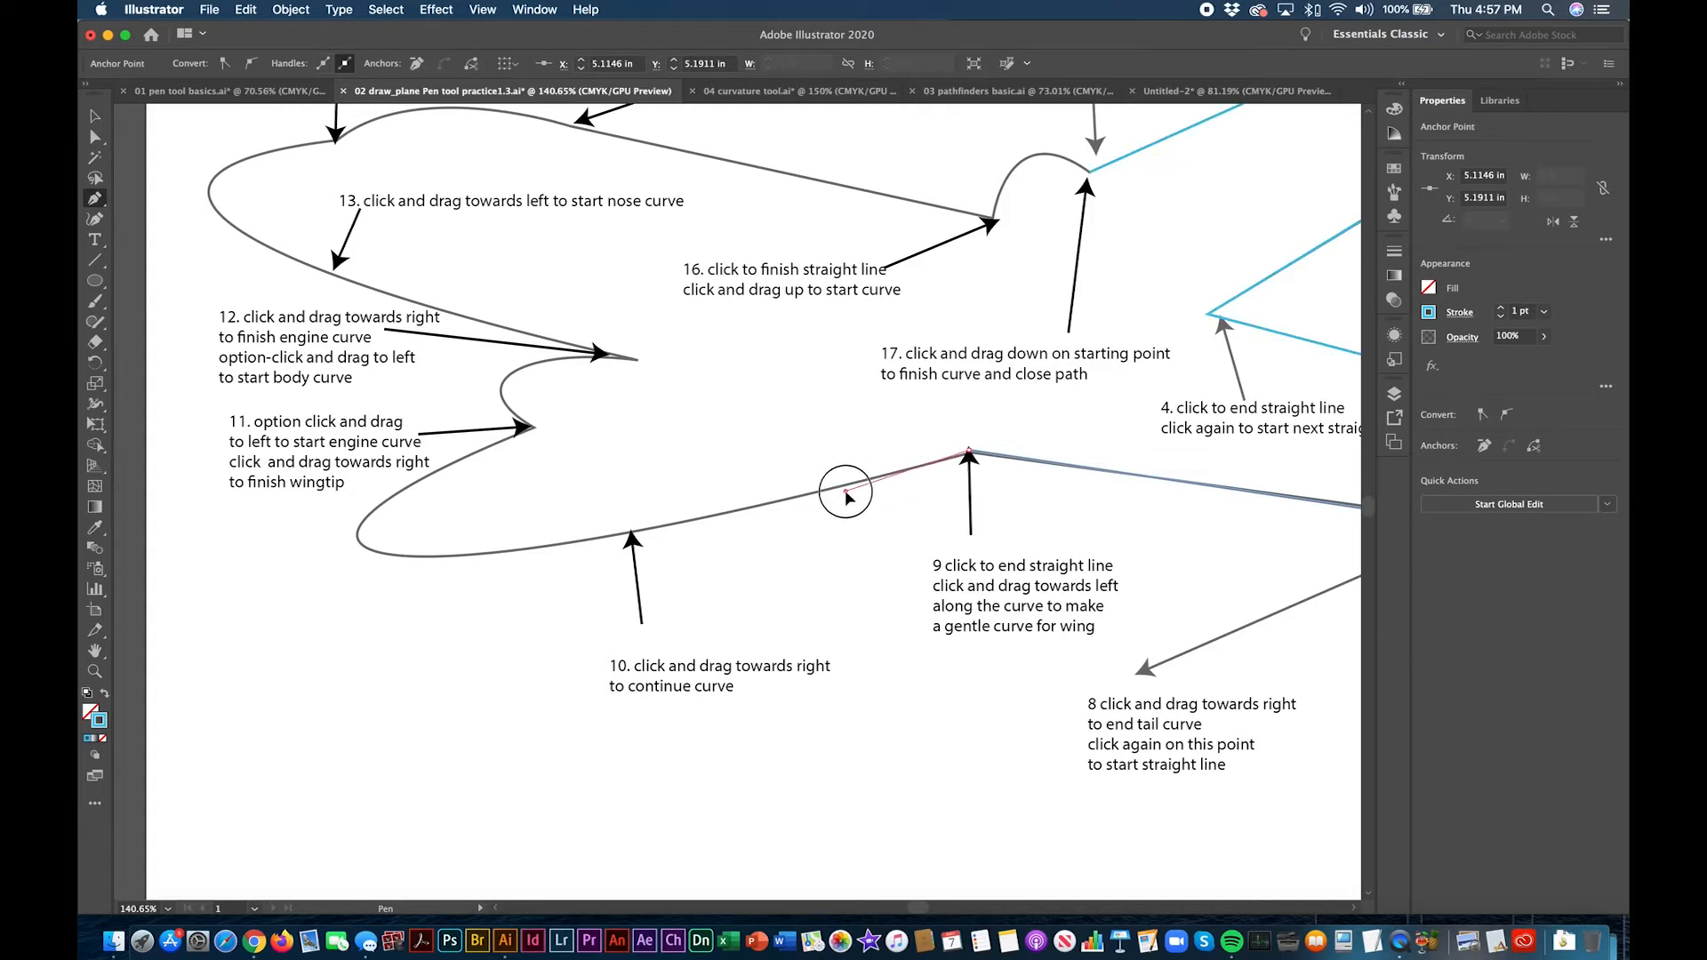
left_click_drag(846, 496, 848, 496)
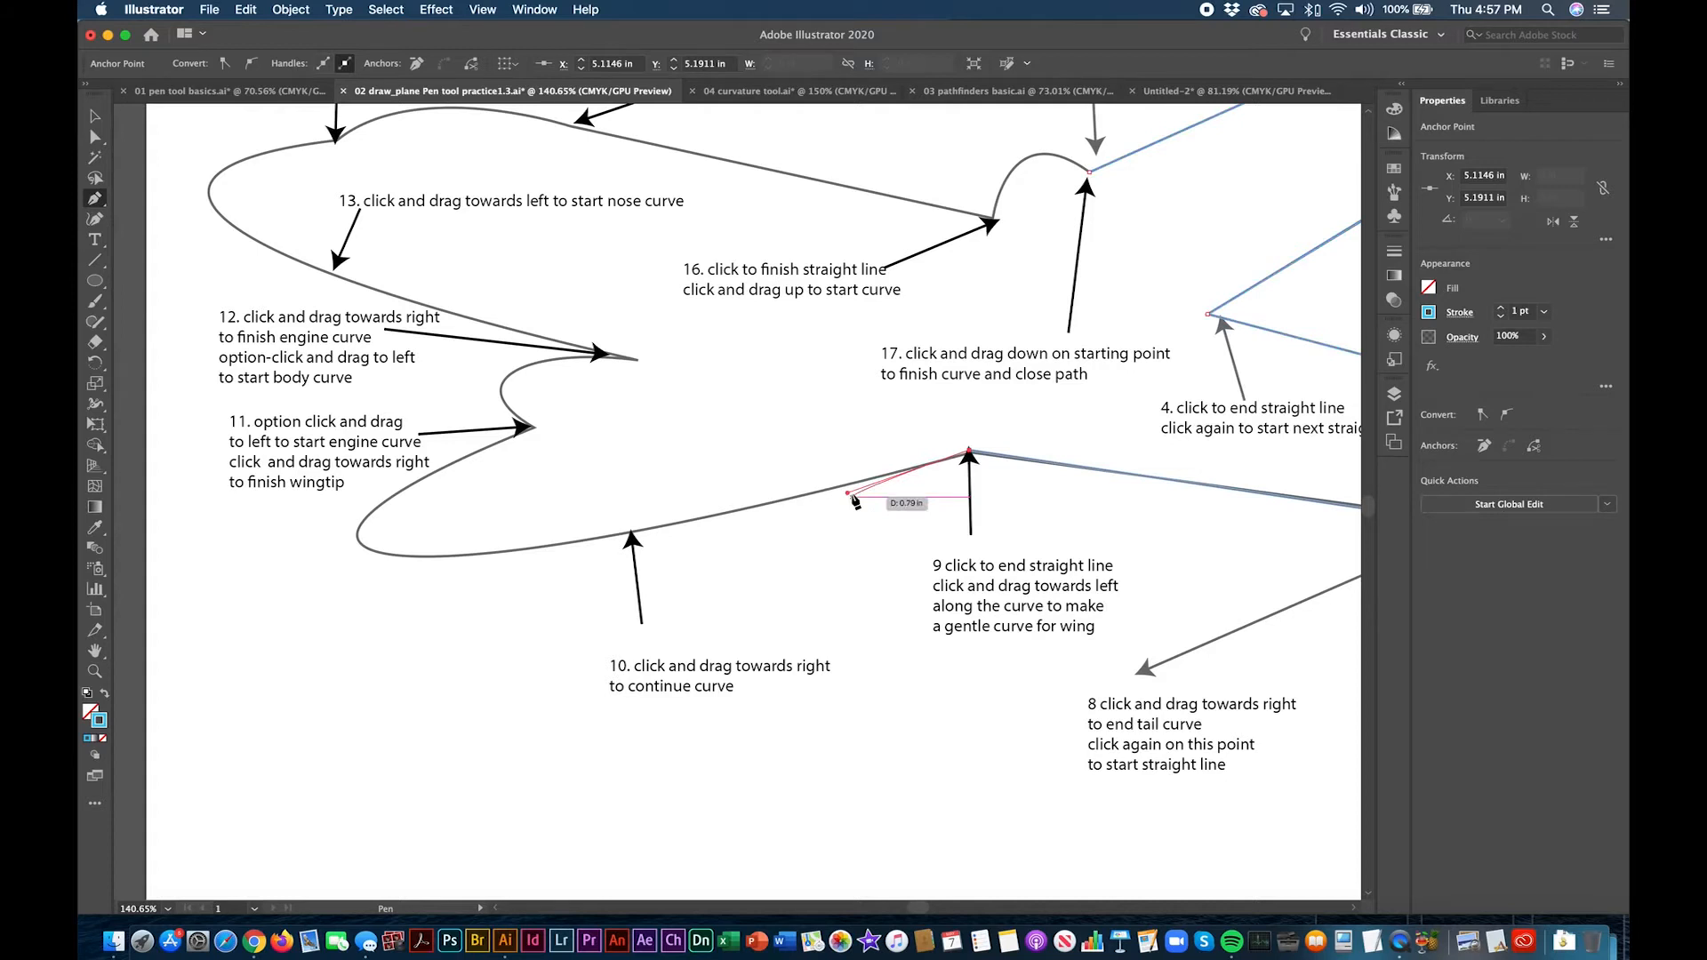
left_click_drag(633, 533, 340, 583)
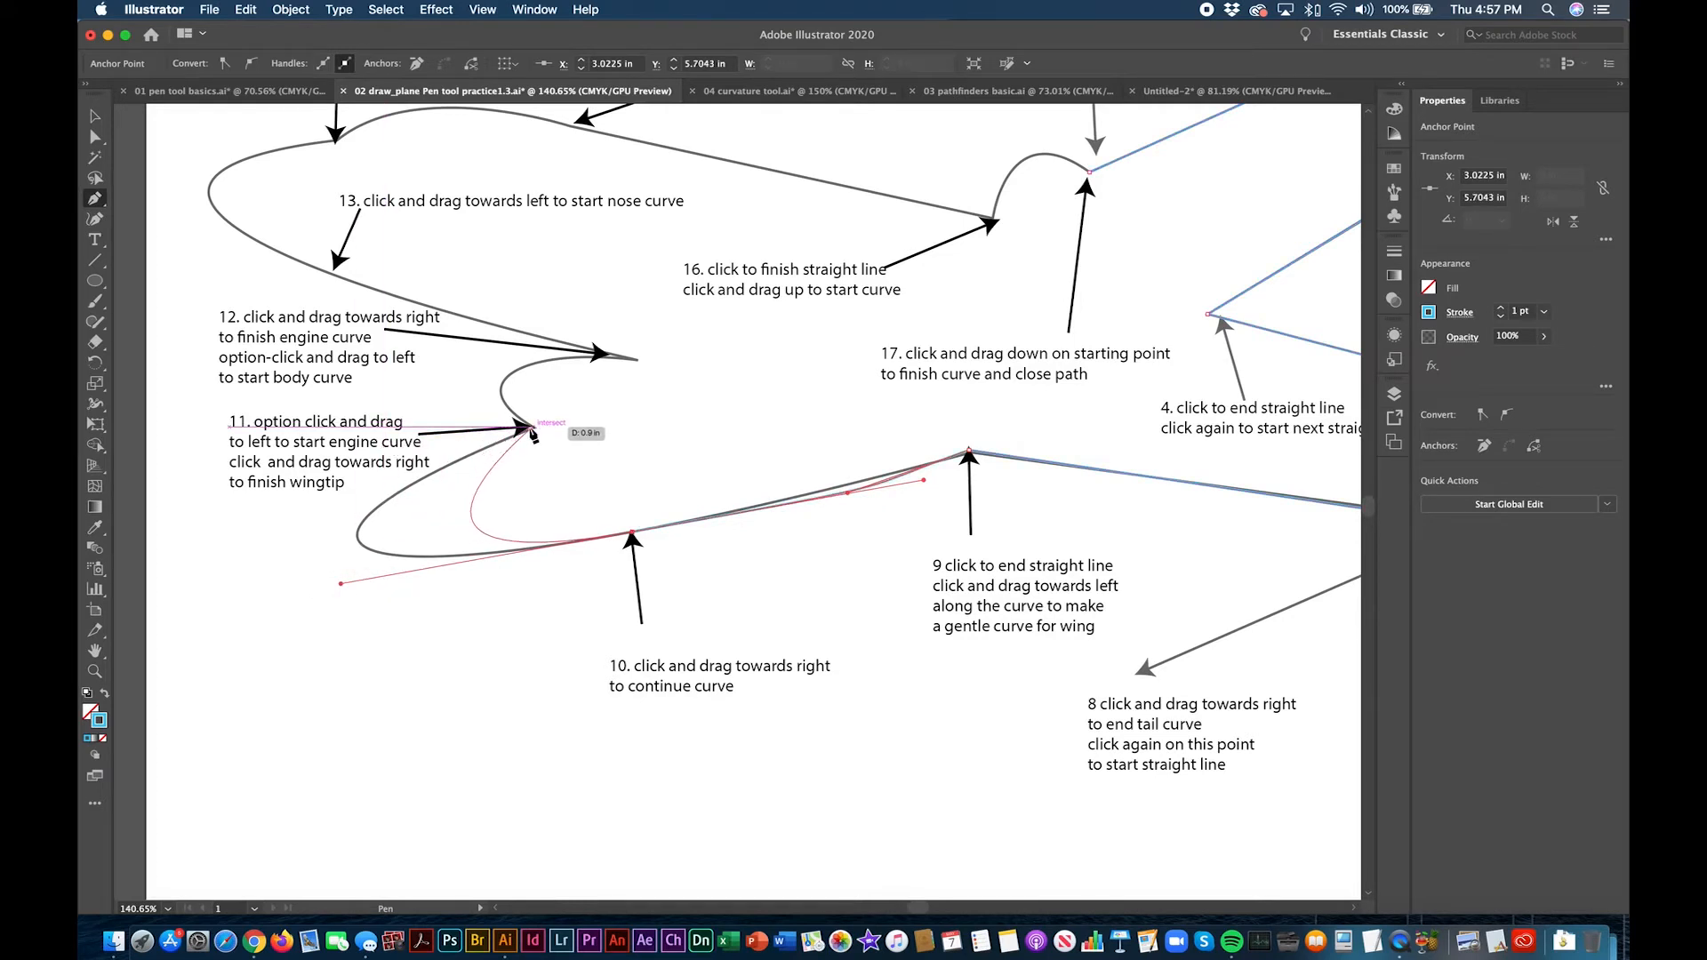
left_click_drag(531, 429, 807, 316)
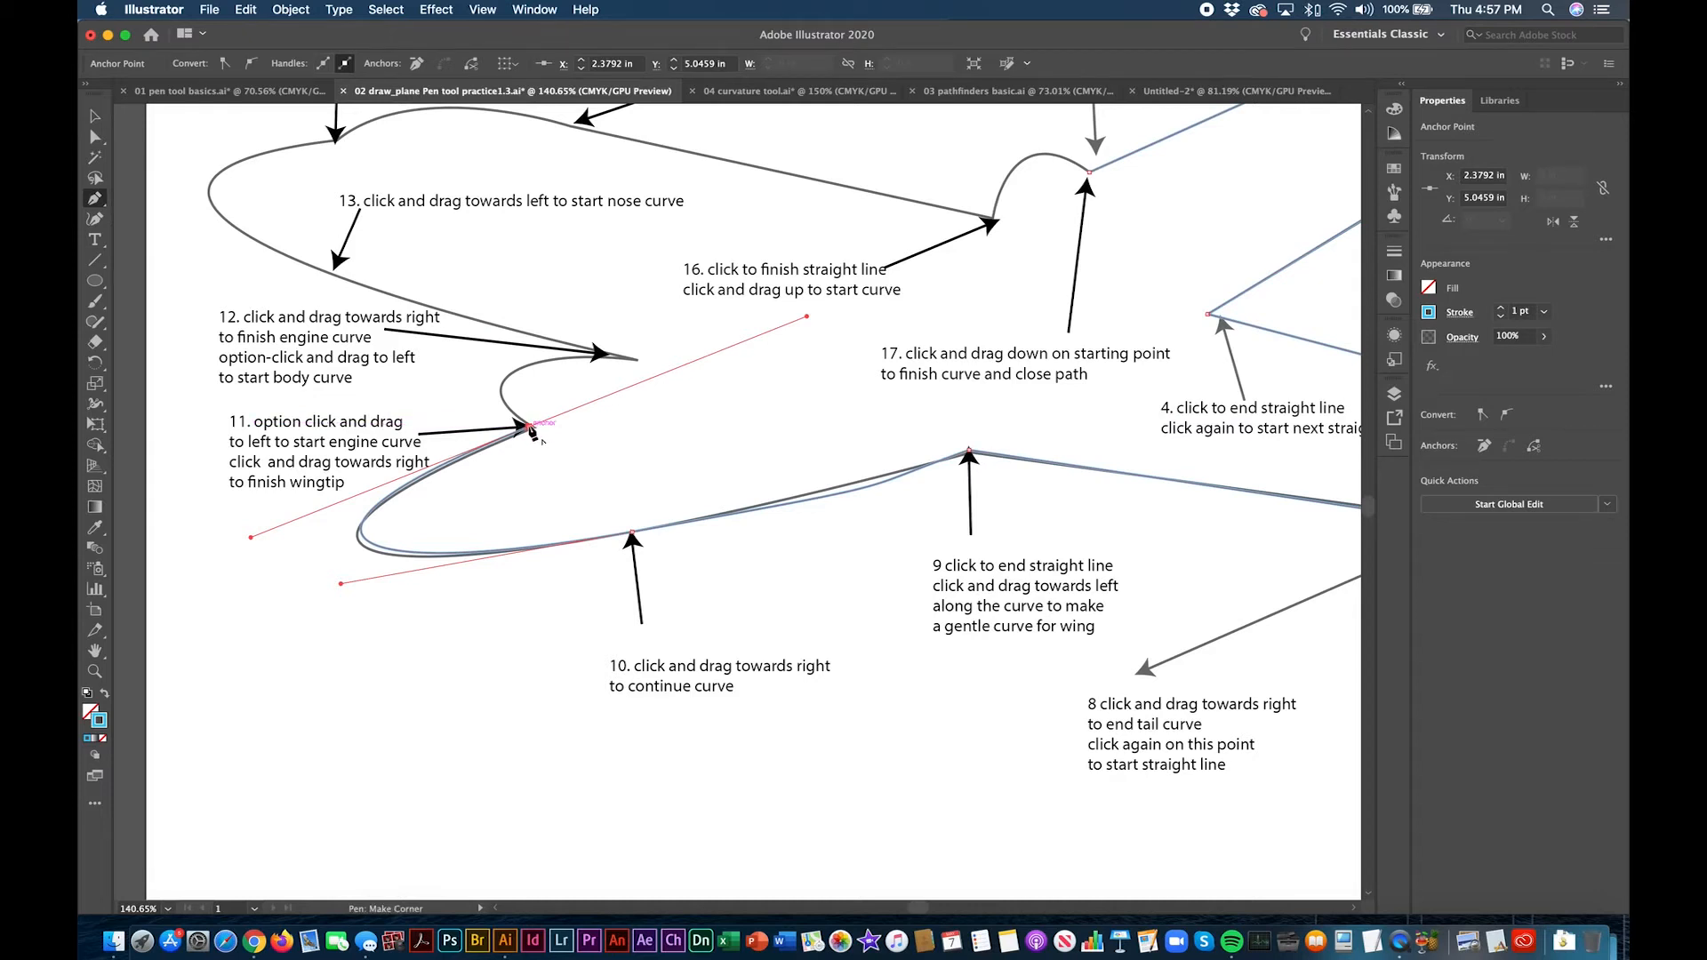
Step: Trace the engine curve from a cusp at point 11 to point 12, and the body curve from a cusp there to point 13
left_click_drag(531, 430, 475, 377)
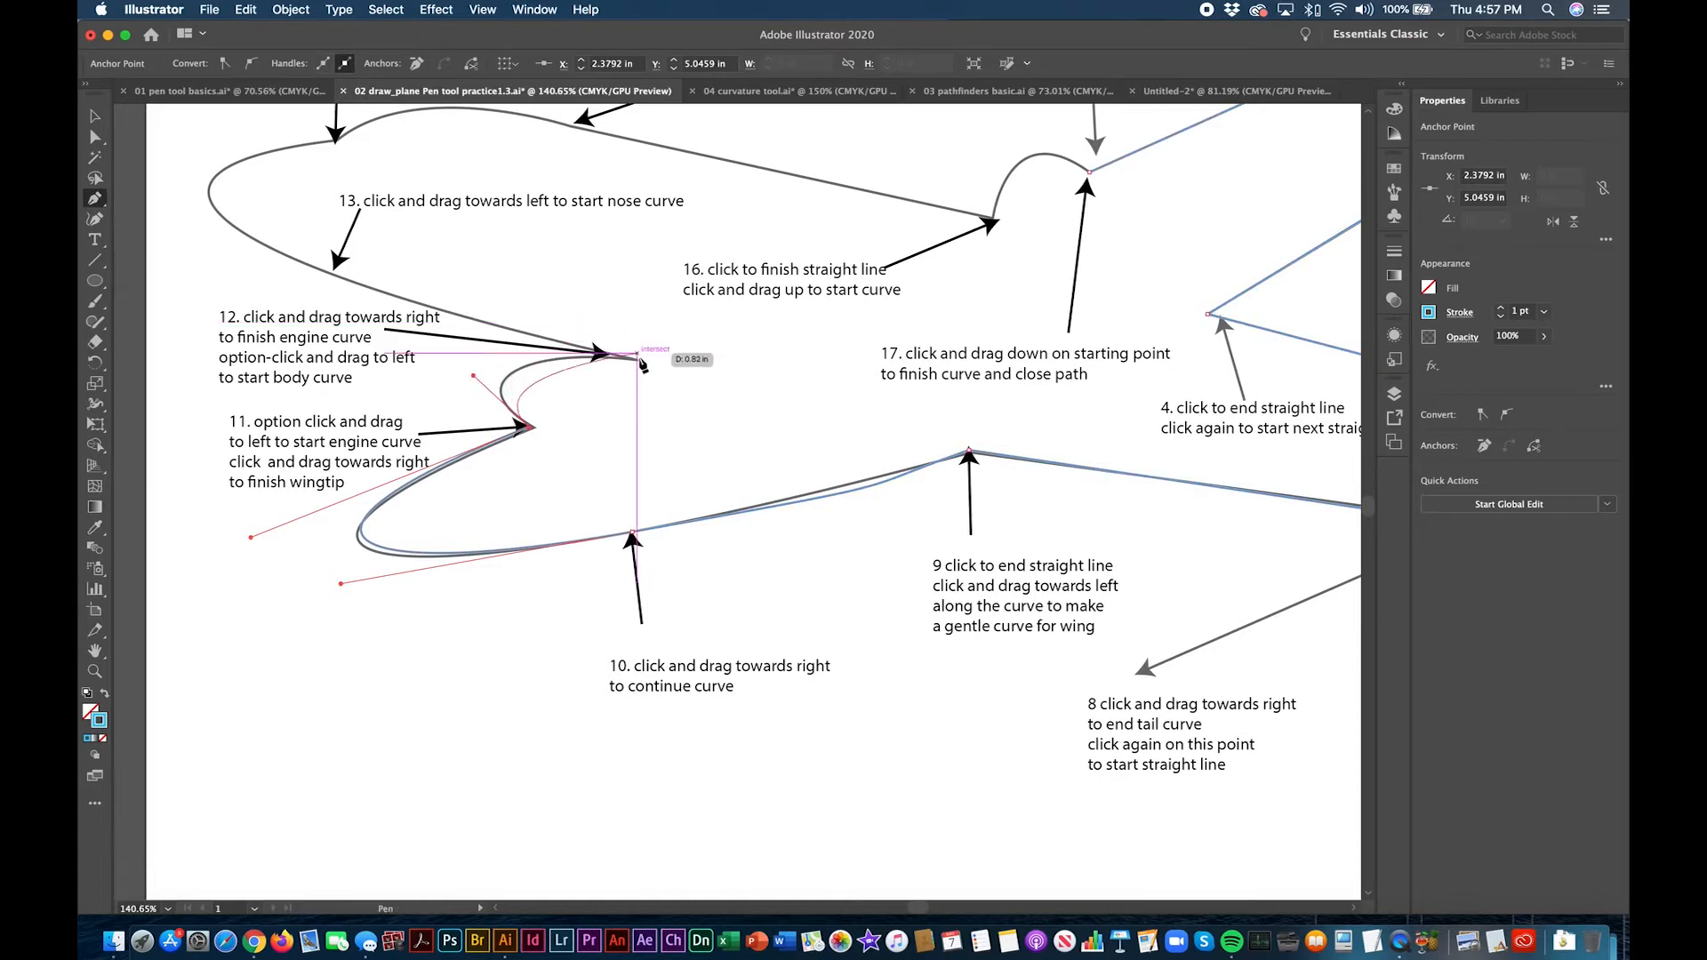
left_click_drag(635, 360, 751, 356)
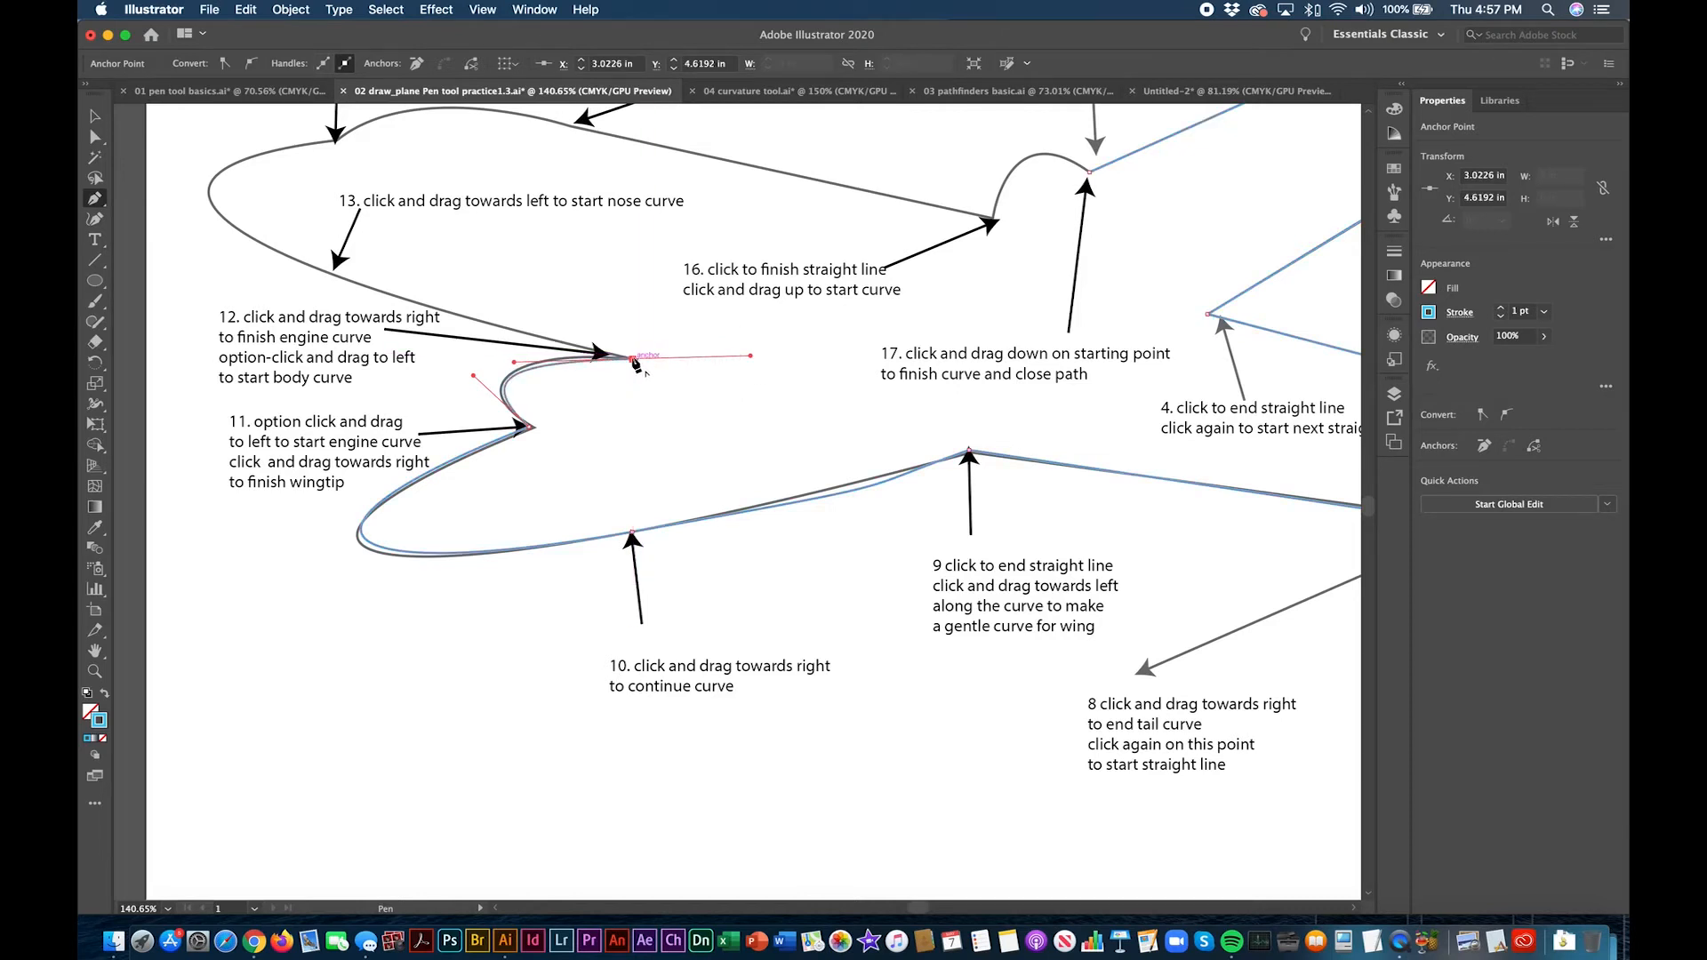
left_click_drag(634, 360, 512, 336)
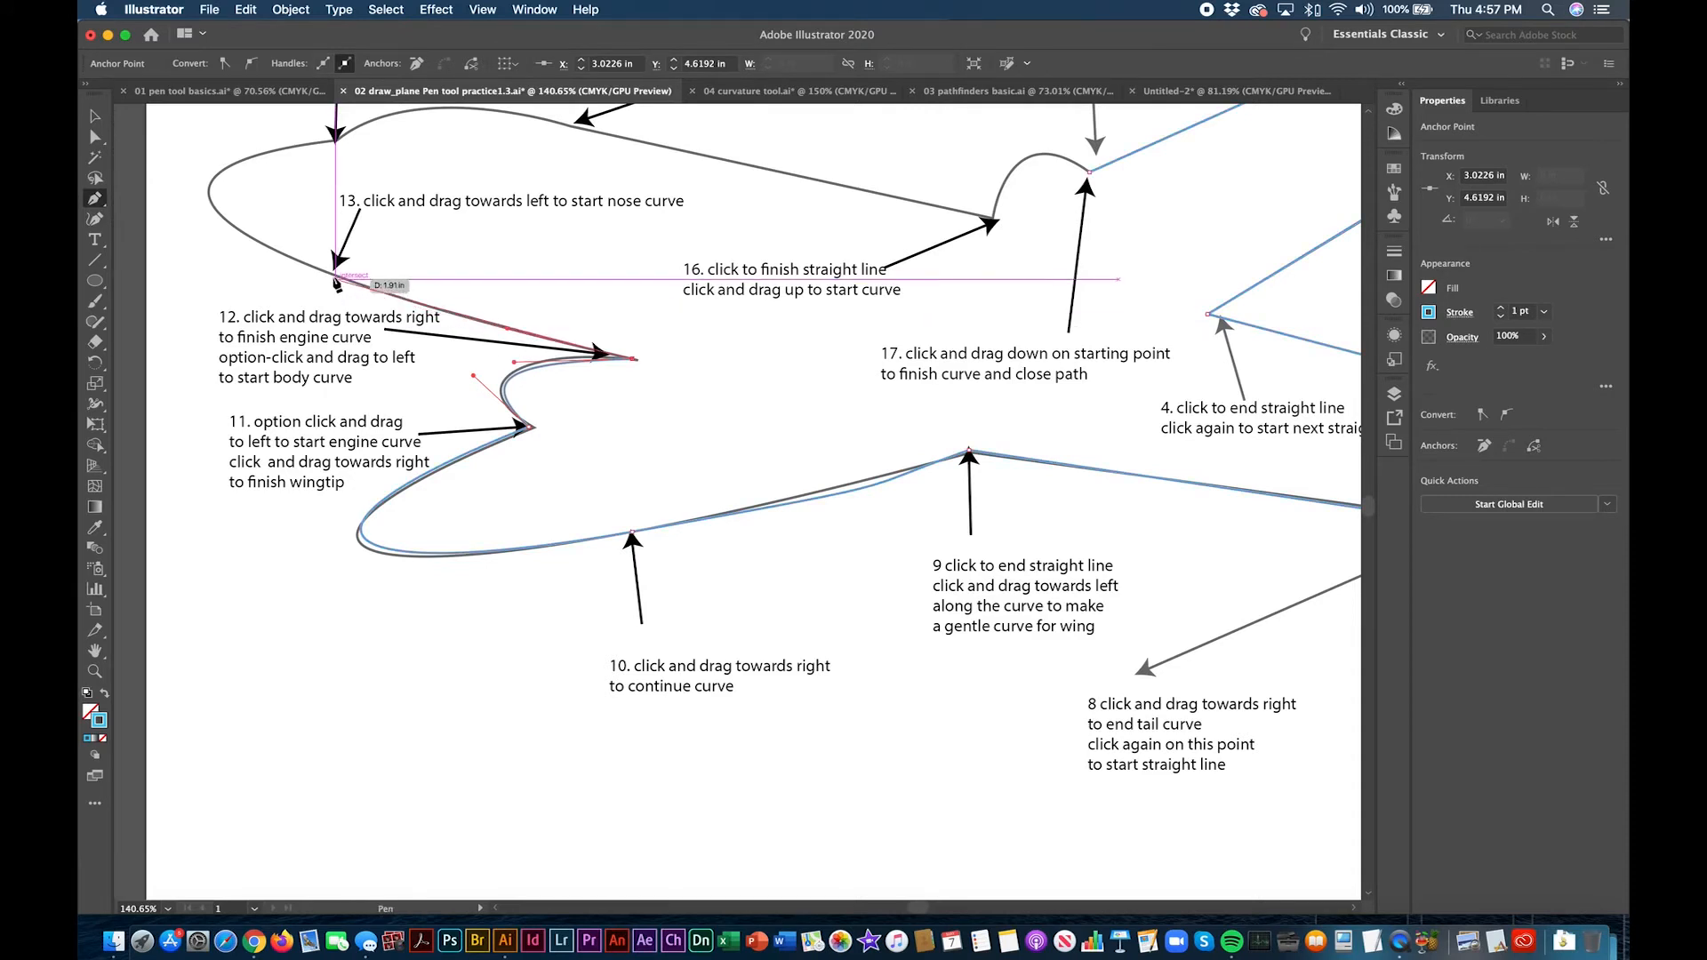
left_click_drag(337, 277, 327, 238)
Step: Trace the nose curve from point 13 around to point 14
key("space")
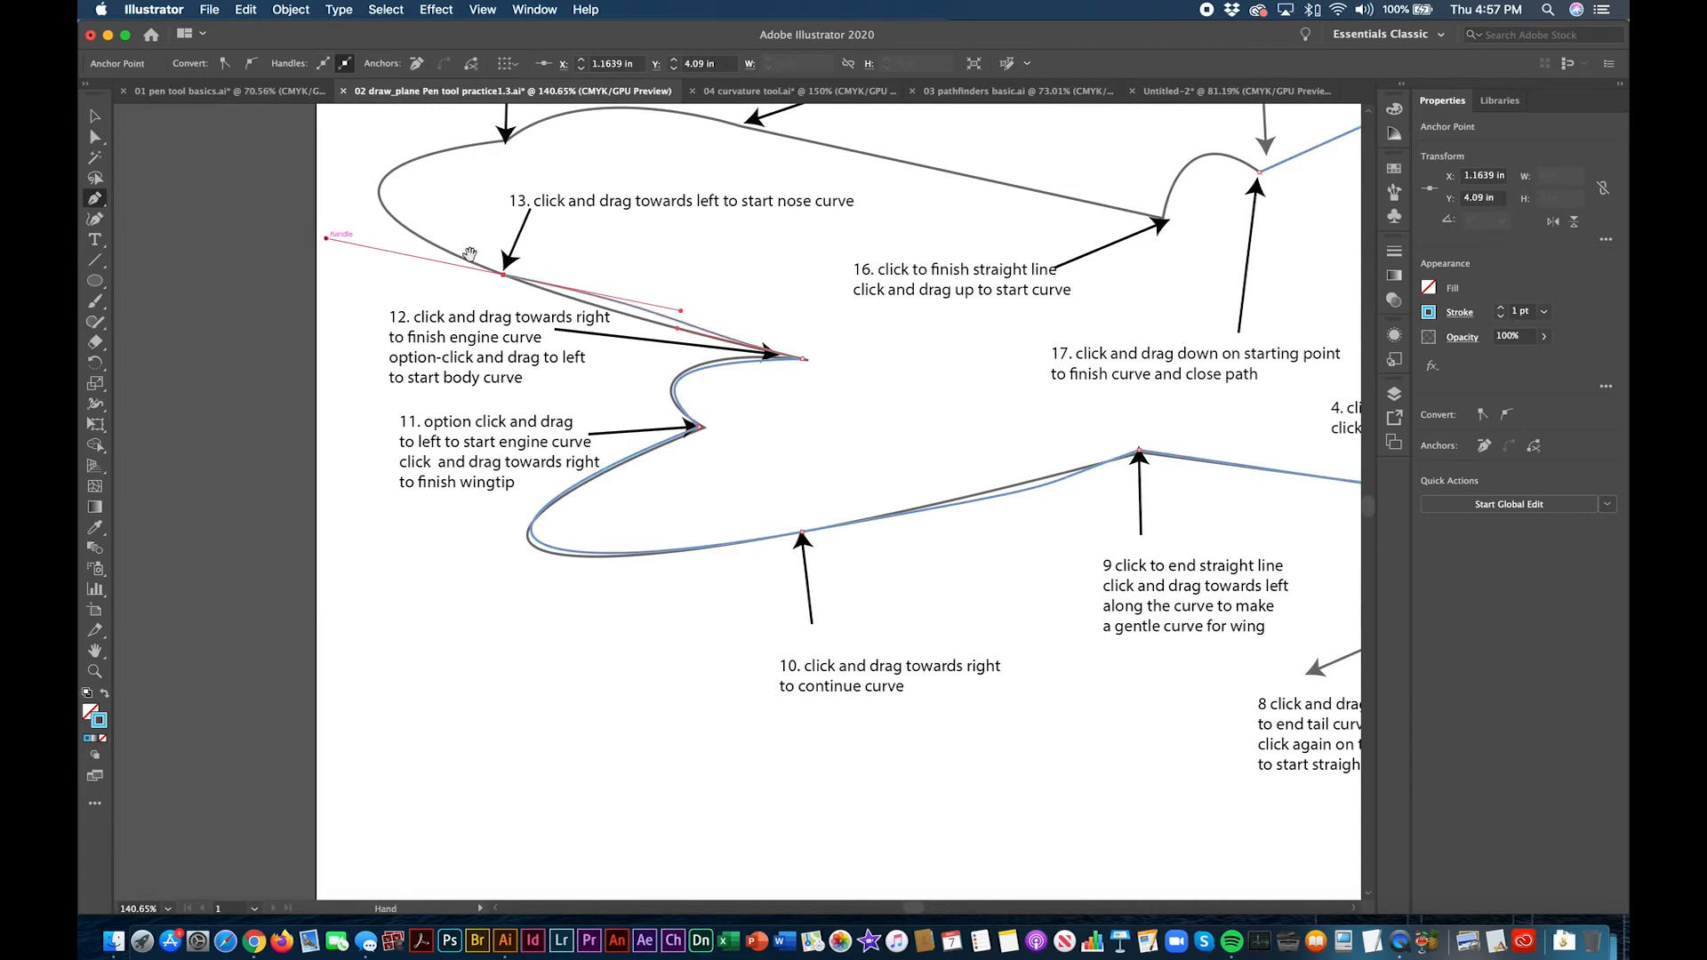
left_click_drag(525, 277, 533, 622)
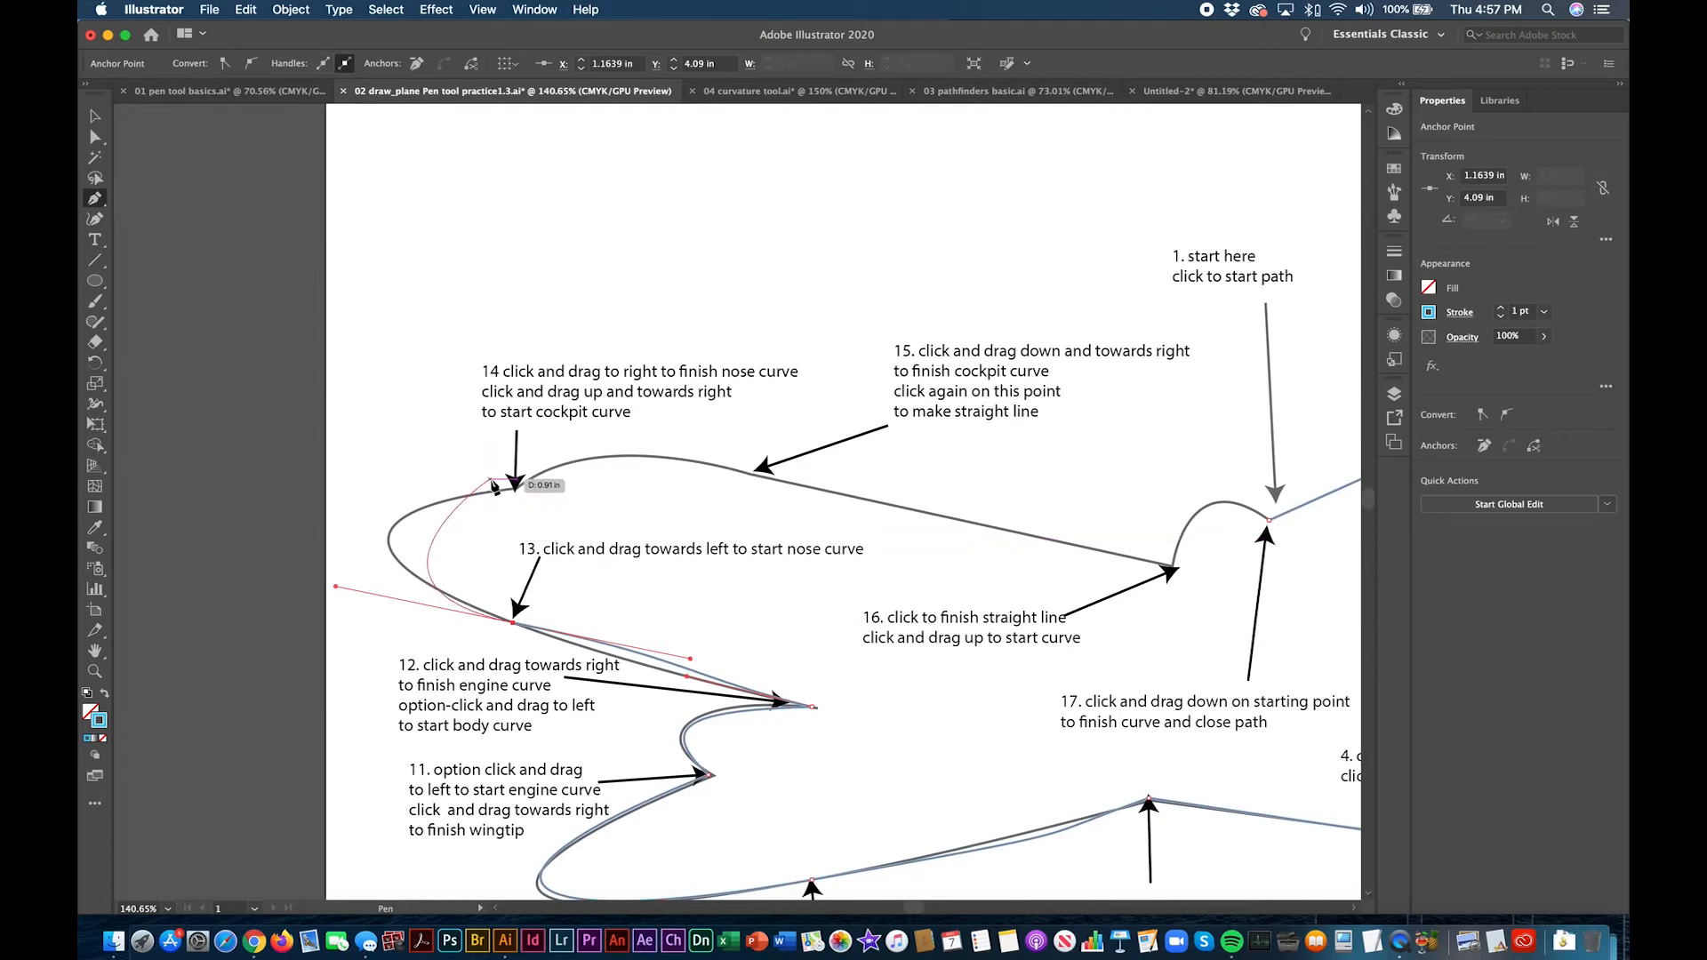
left_click_drag(511, 489, 662, 495)
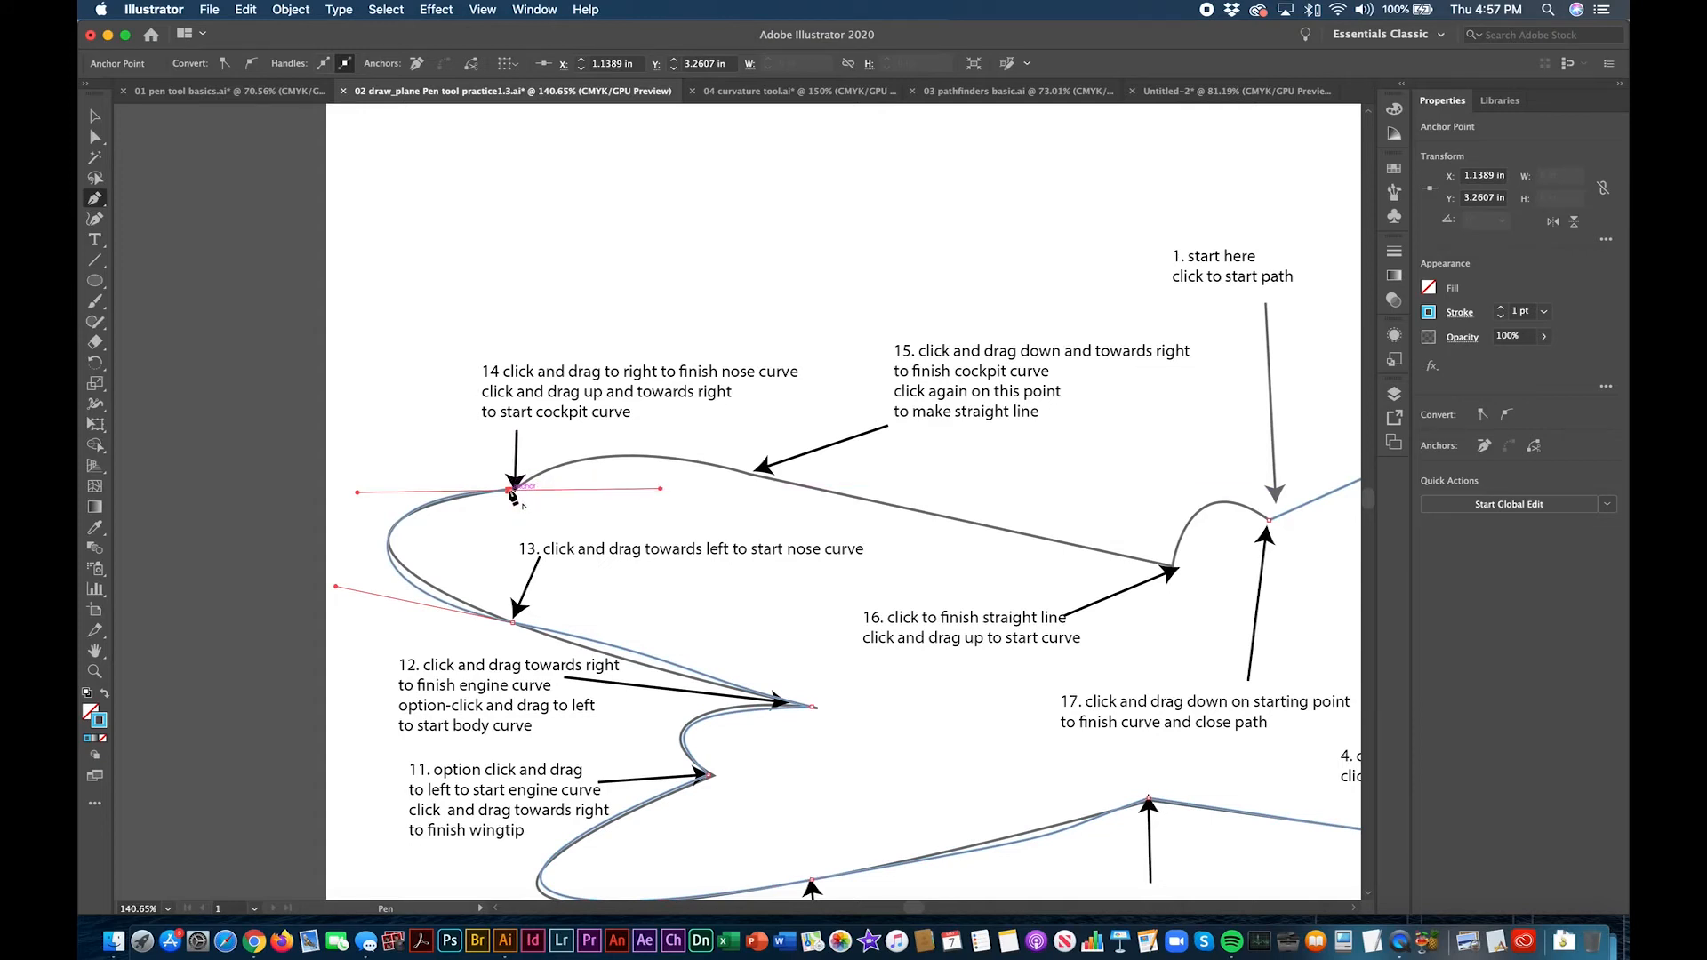
Step: Turn point 14 into a cusp and trace the cockpit curve to point 15
left_click_drag(510, 490, 557, 452)
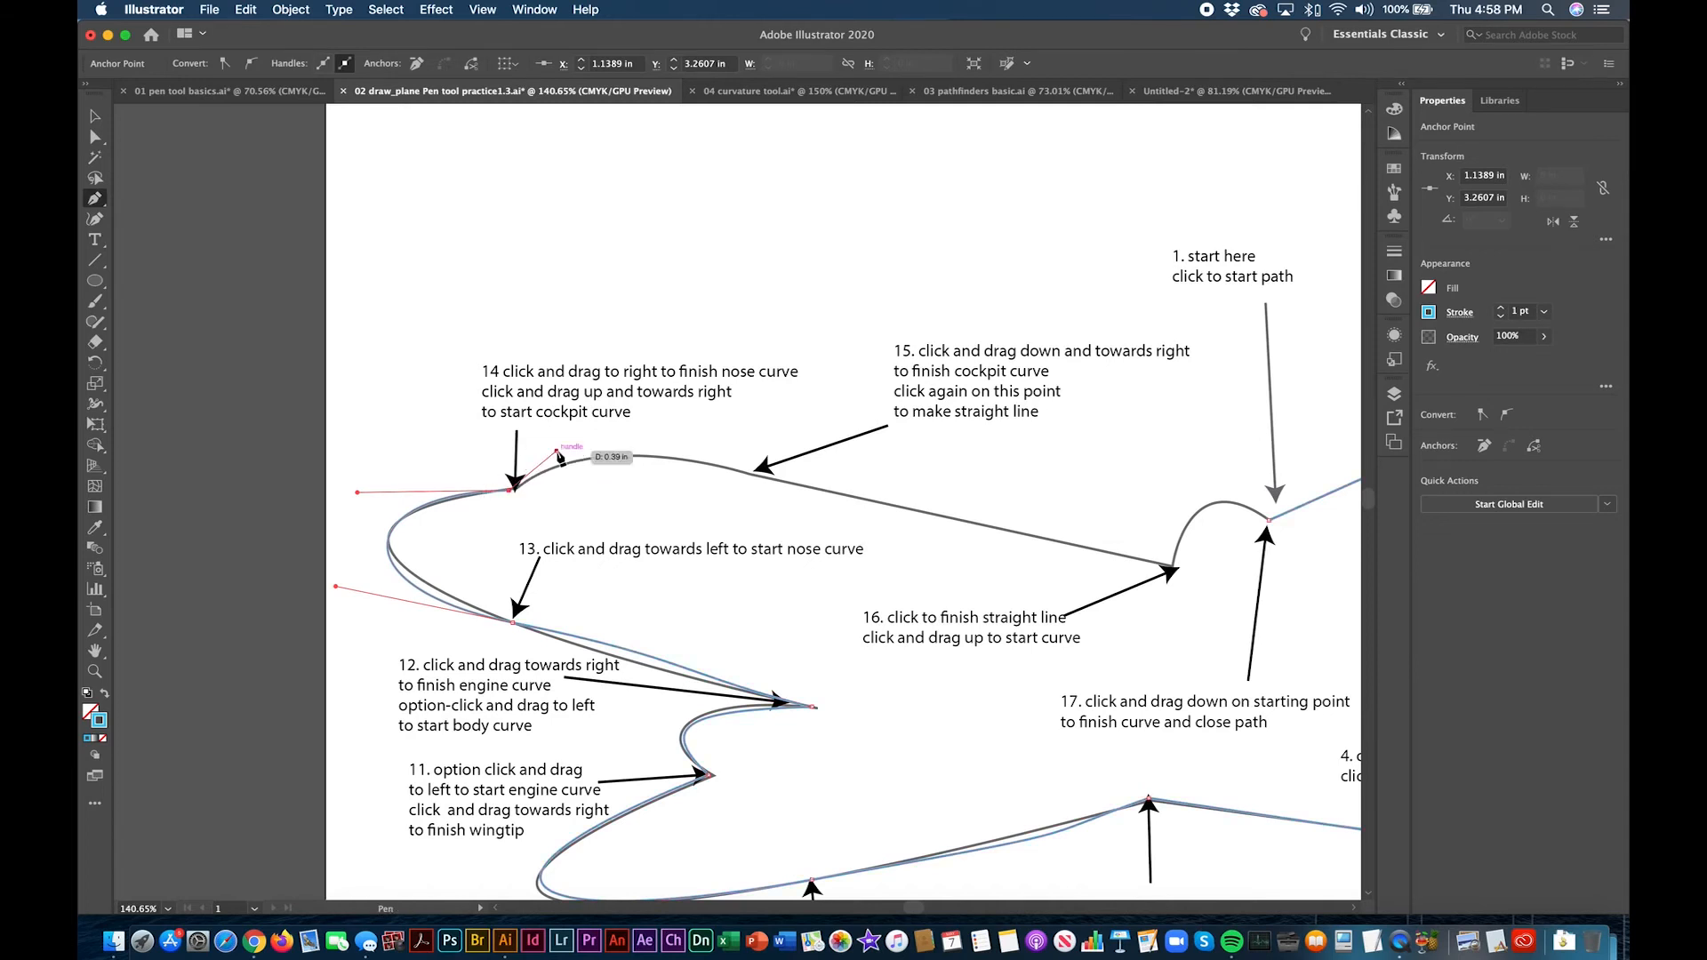
left_click_drag(676, 458, 729, 464)
left_click_drag(751, 473, 809, 500)
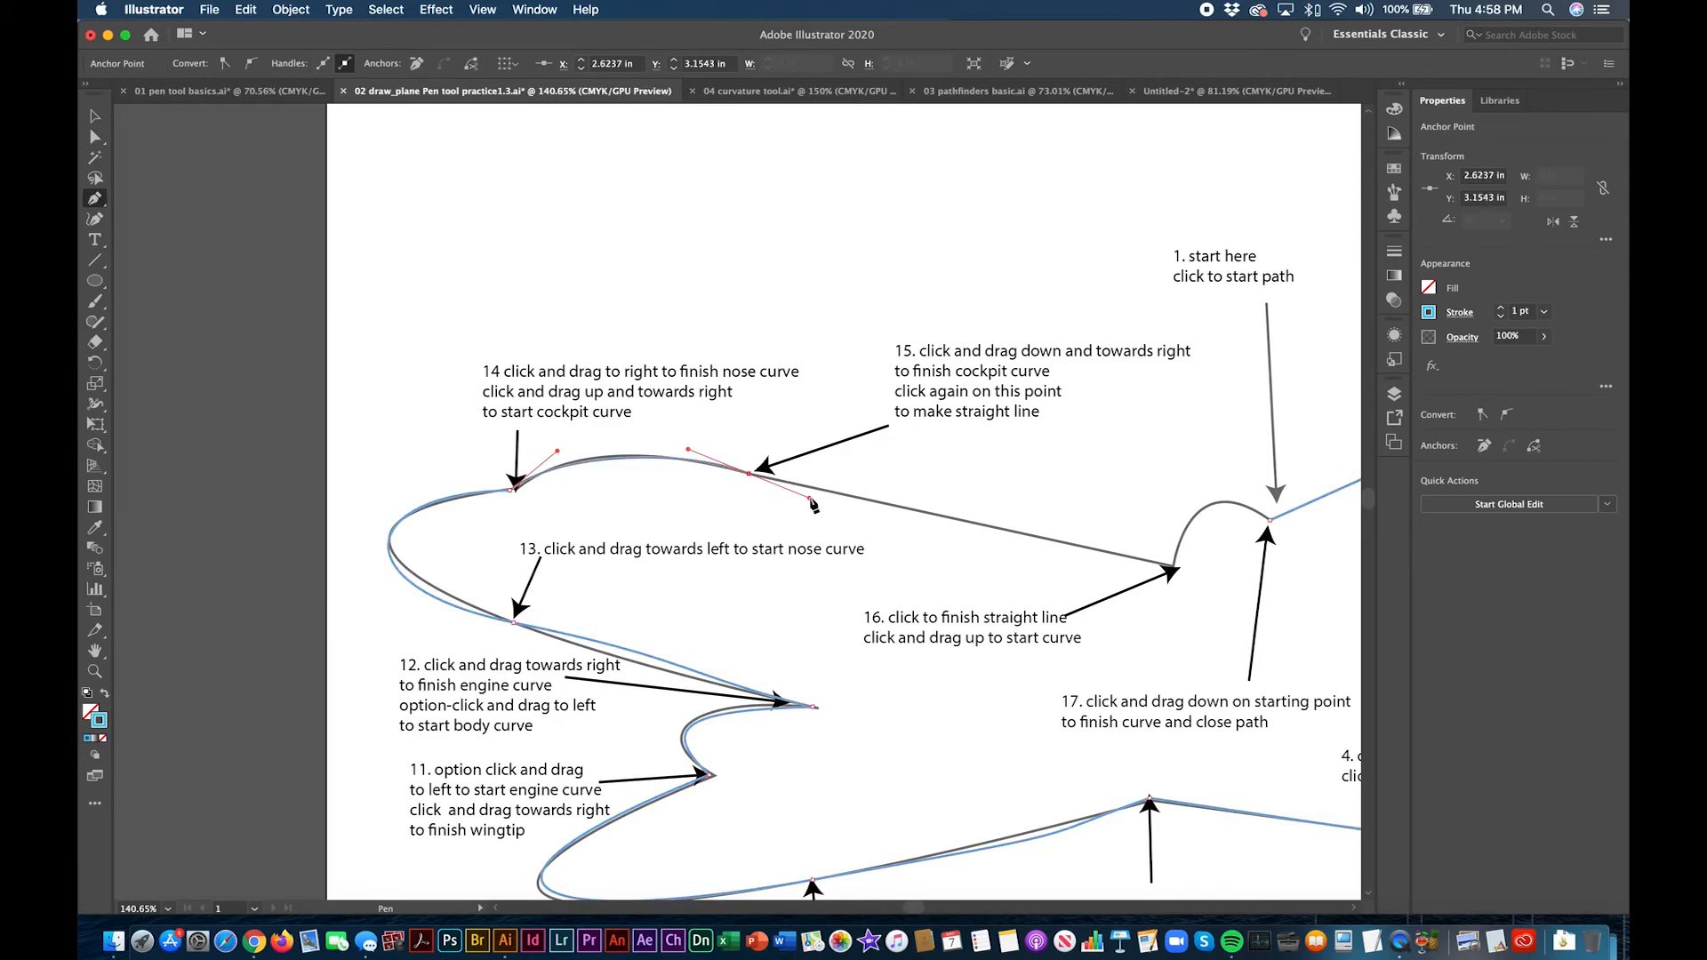
Step: Add a straight segment from point 15 to point 16, and close the path with a curve to the starting point
left_click(750, 473)
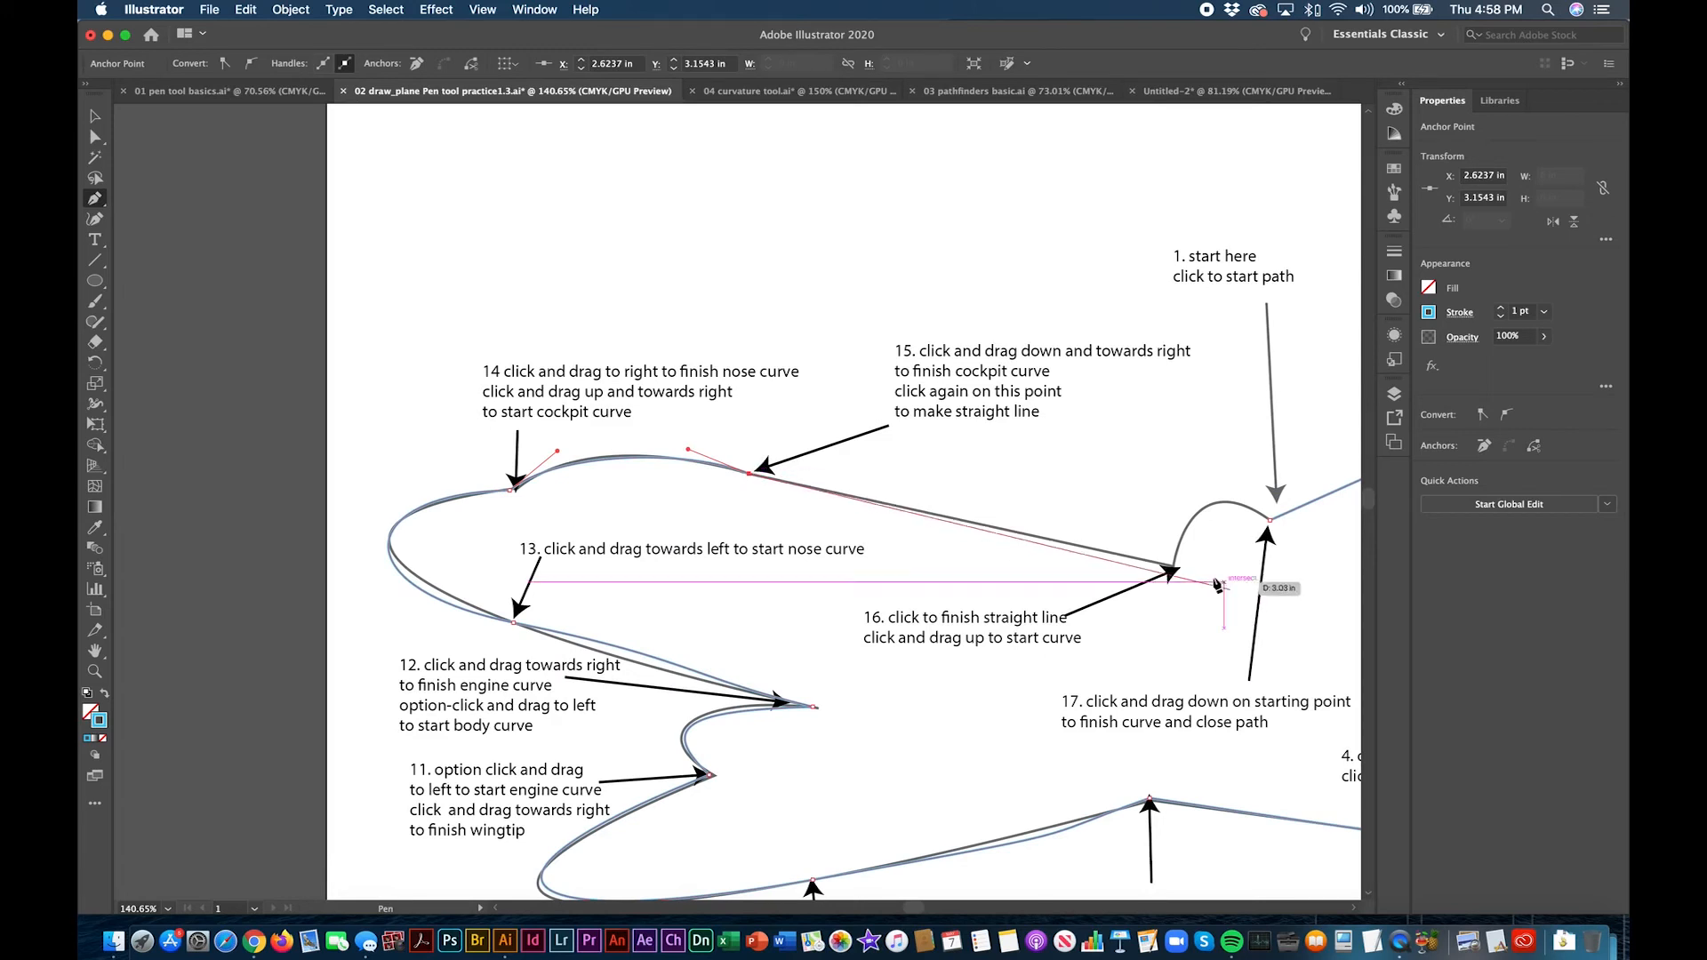
left_click(1174, 566)
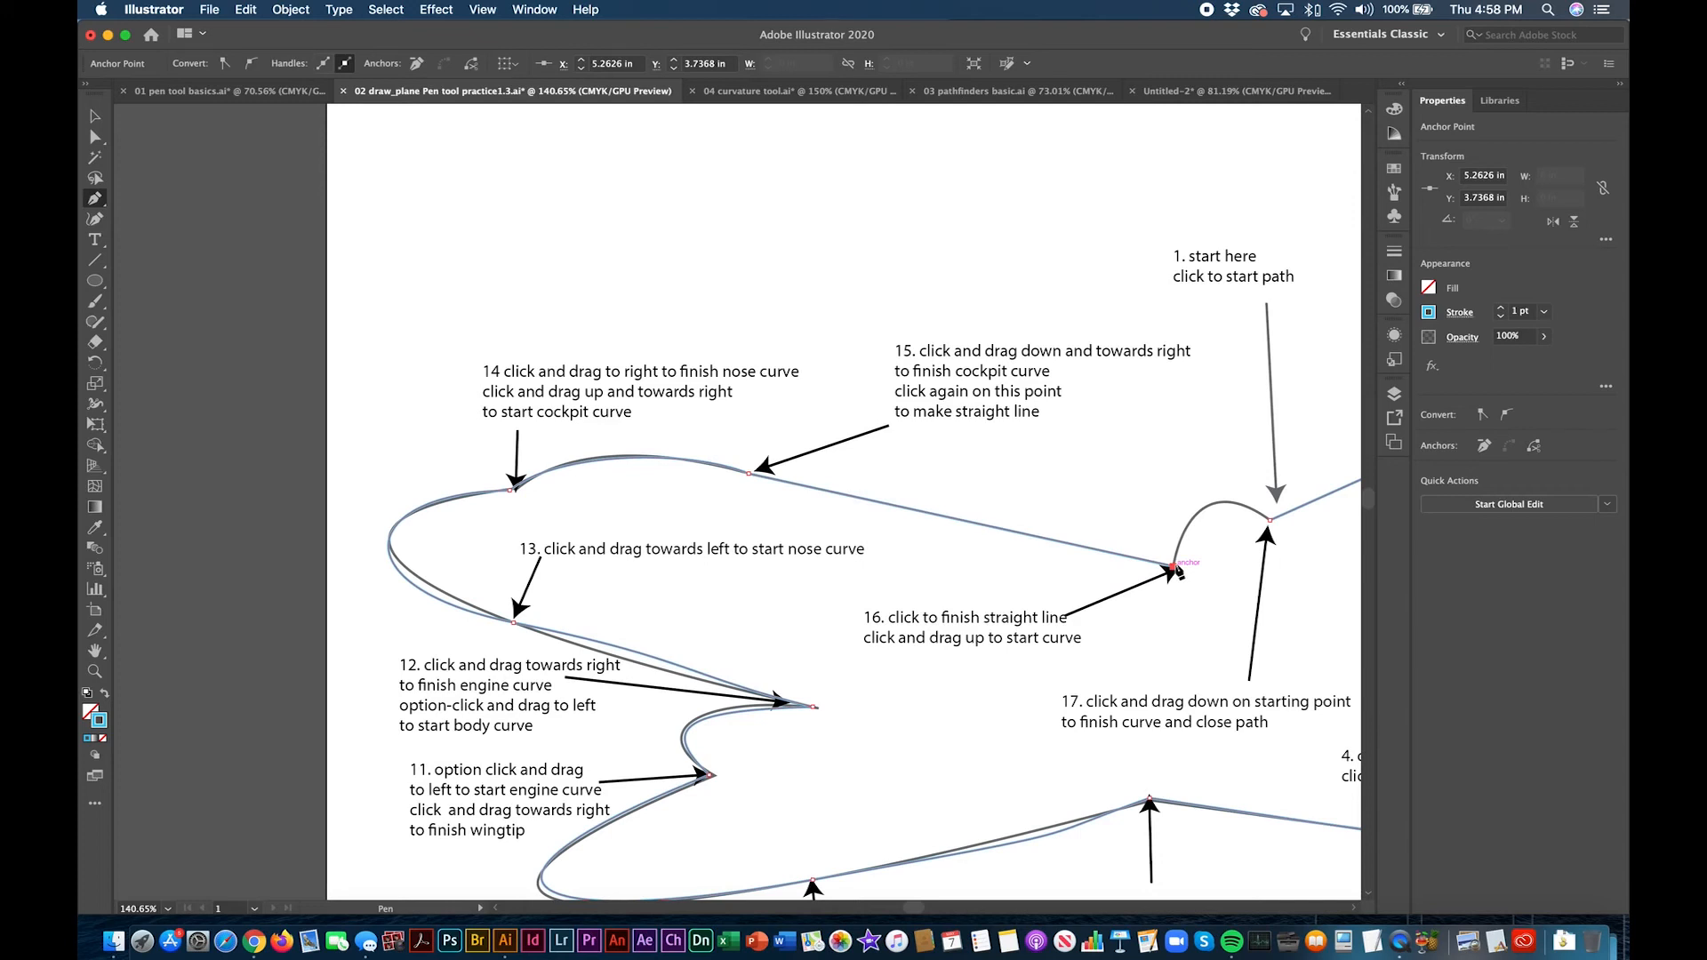
left_click_drag(1175, 567, 1308, 554)
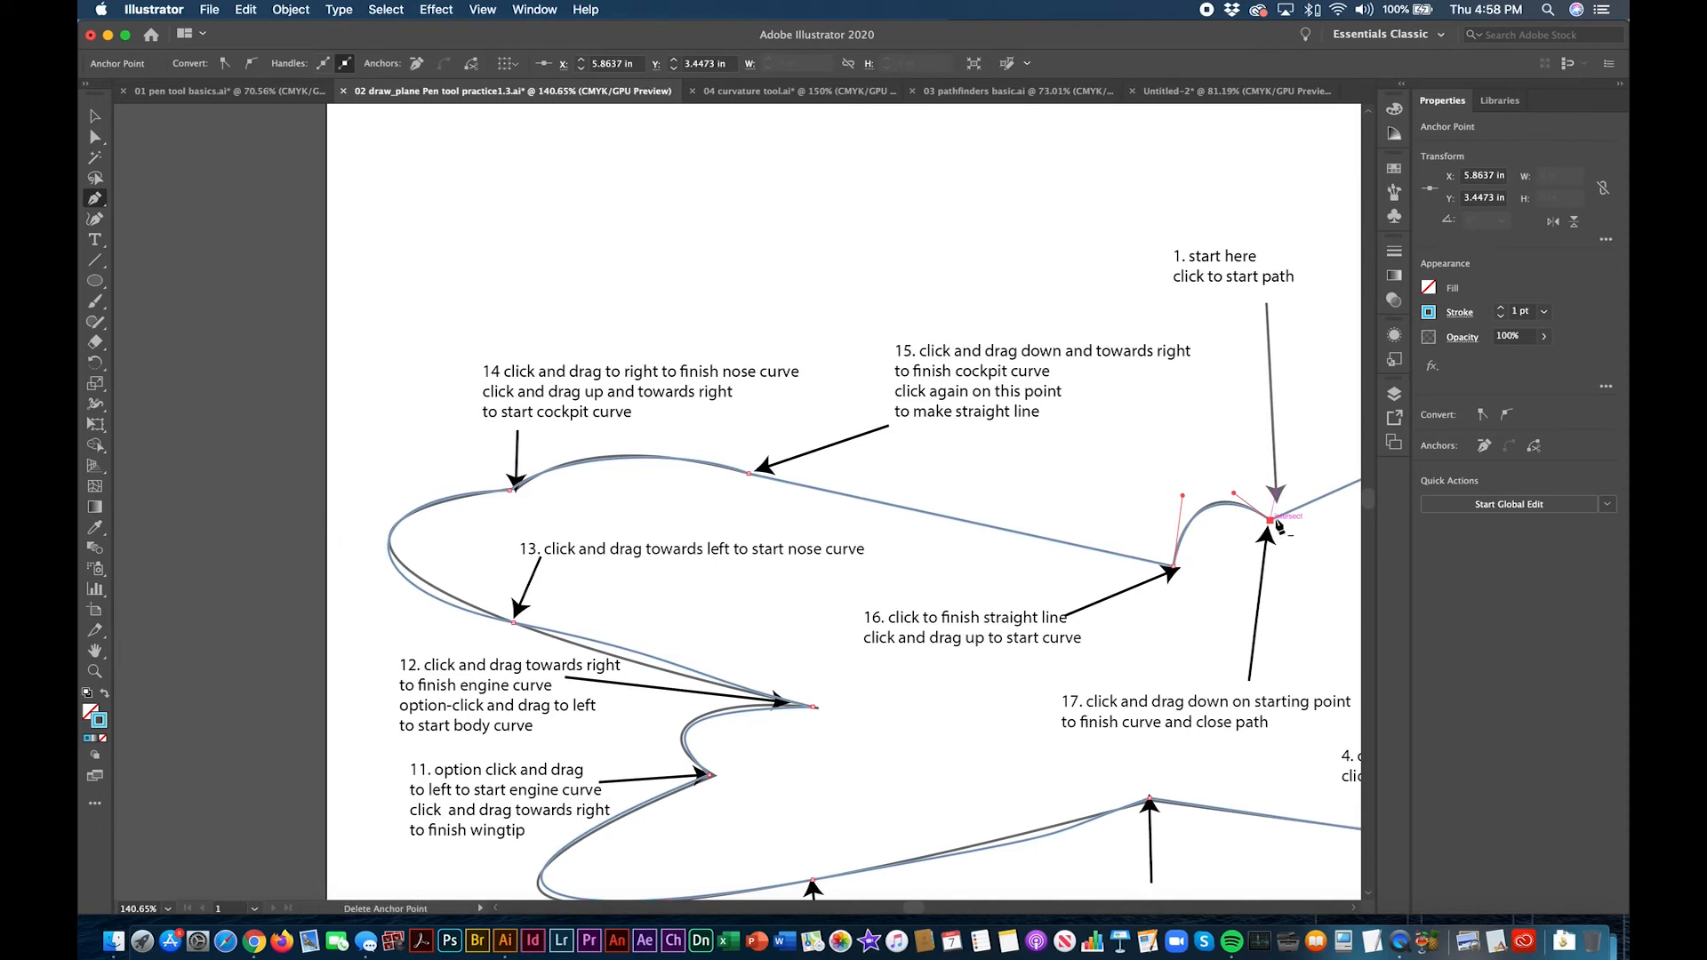
scroll(1278, 525, "right", 5)
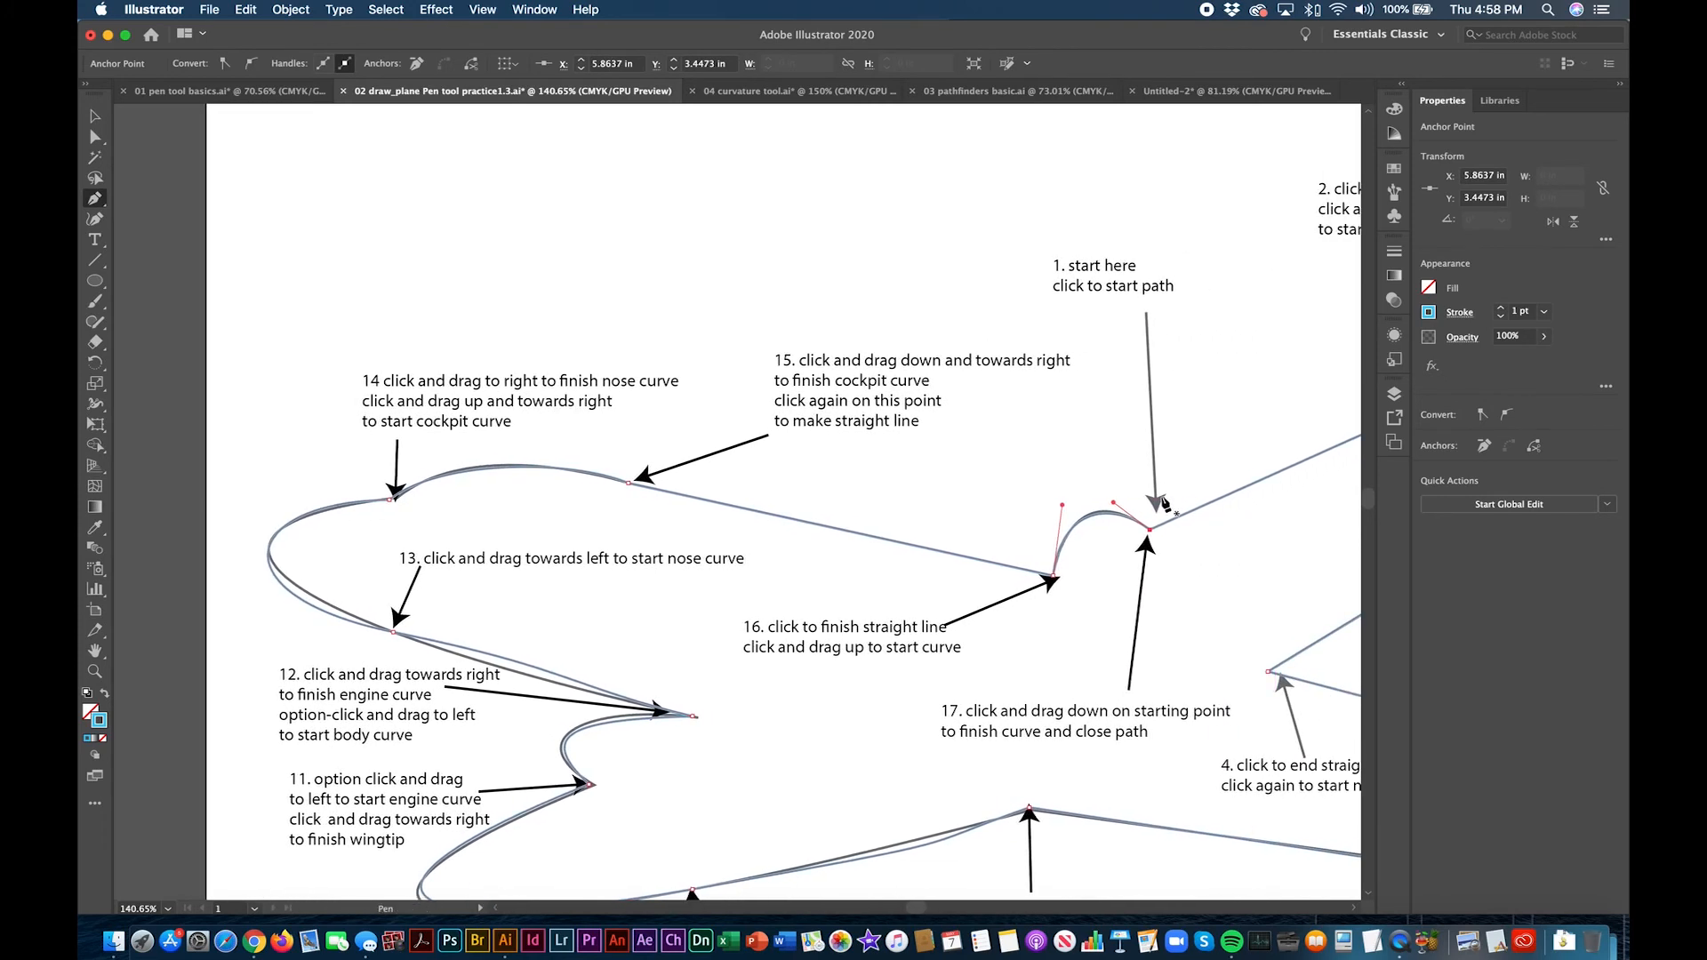
Step: With the Direct Selection tool, angle point 13's nose-side handle upward so the nose and body curves follow the template
scroll(1164, 504, "down", 3)
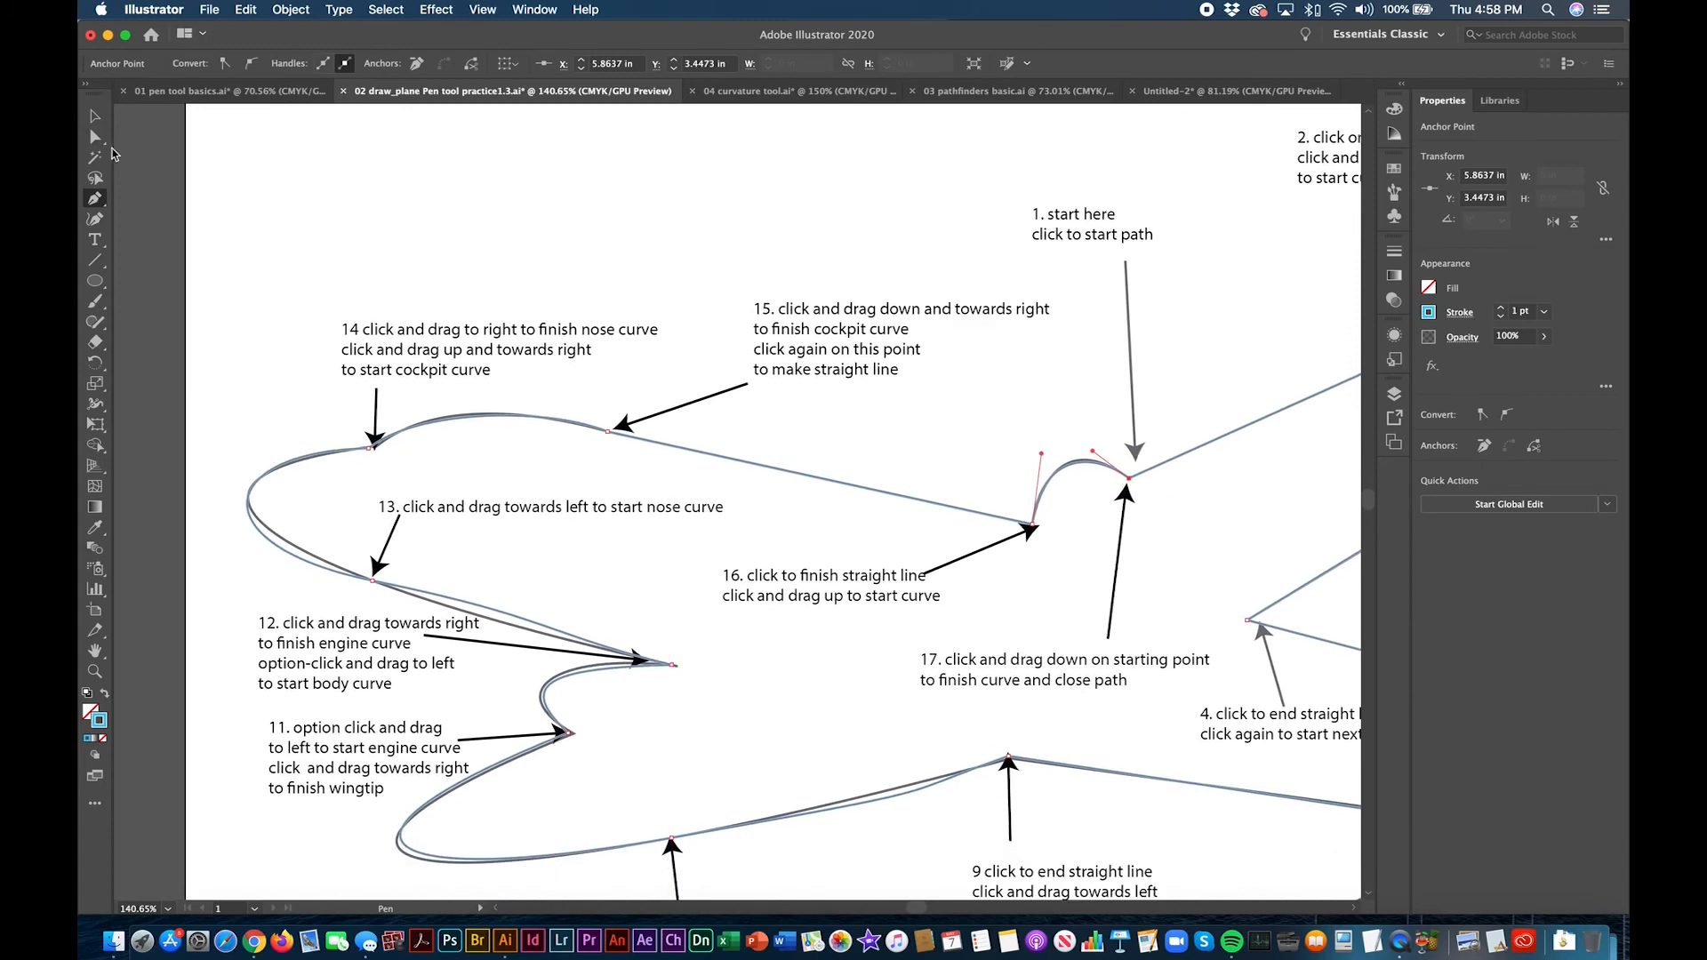
left_click(94, 136)
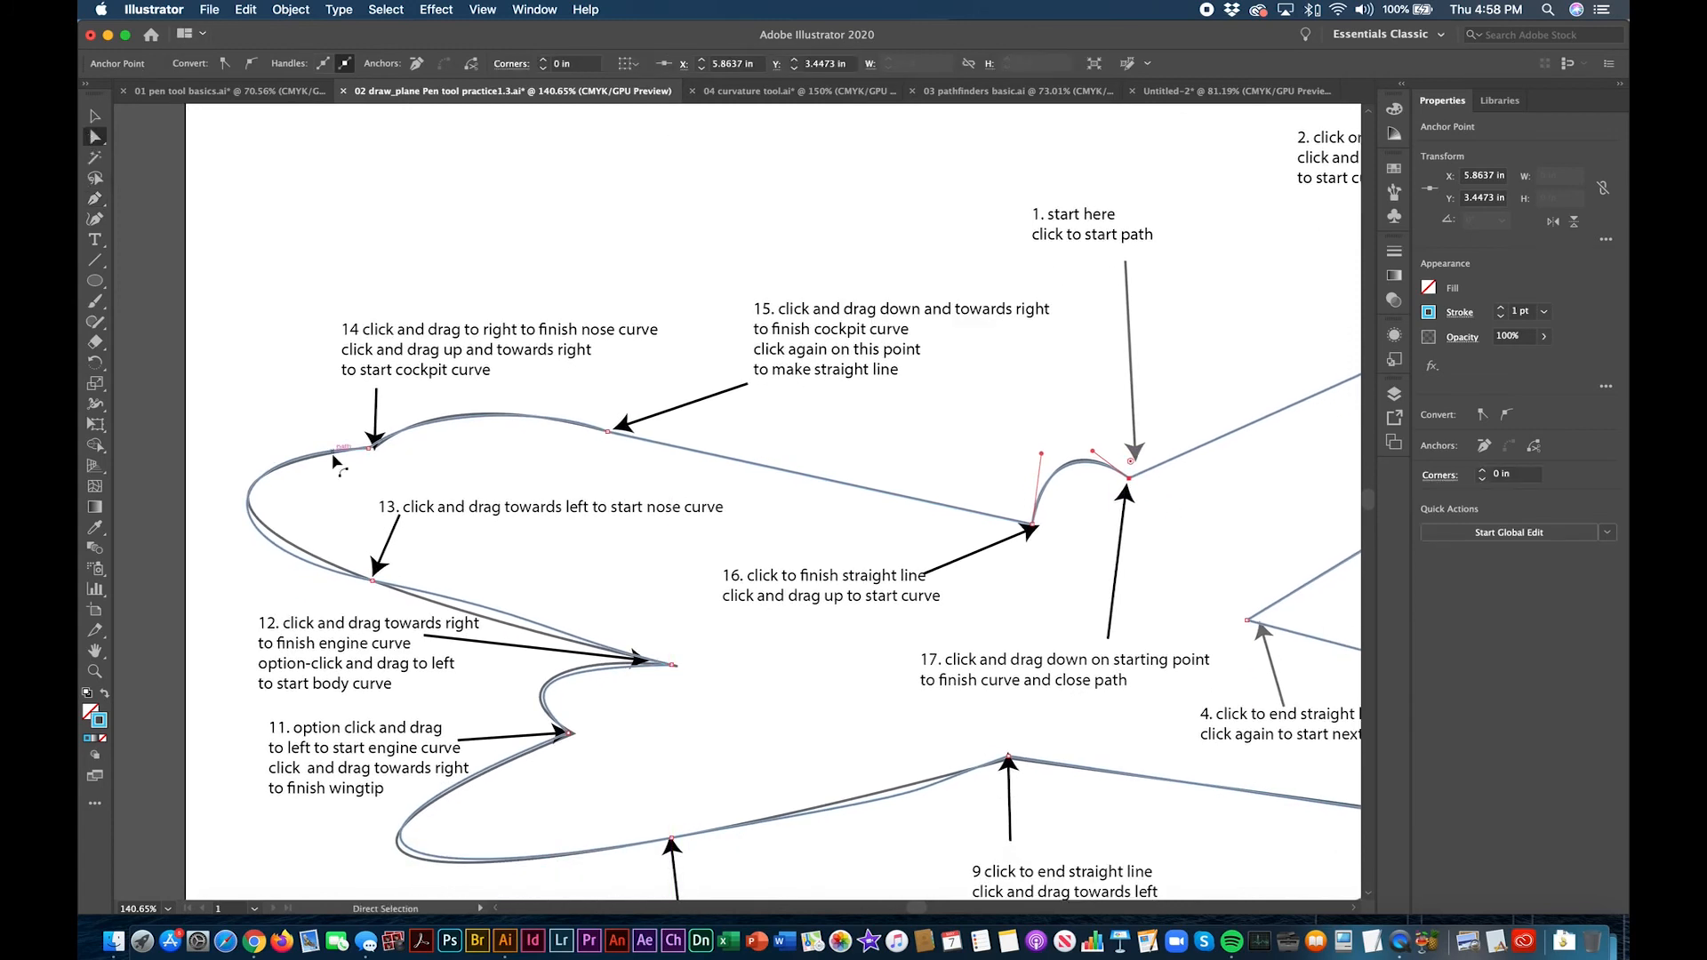
left_click(373, 581)
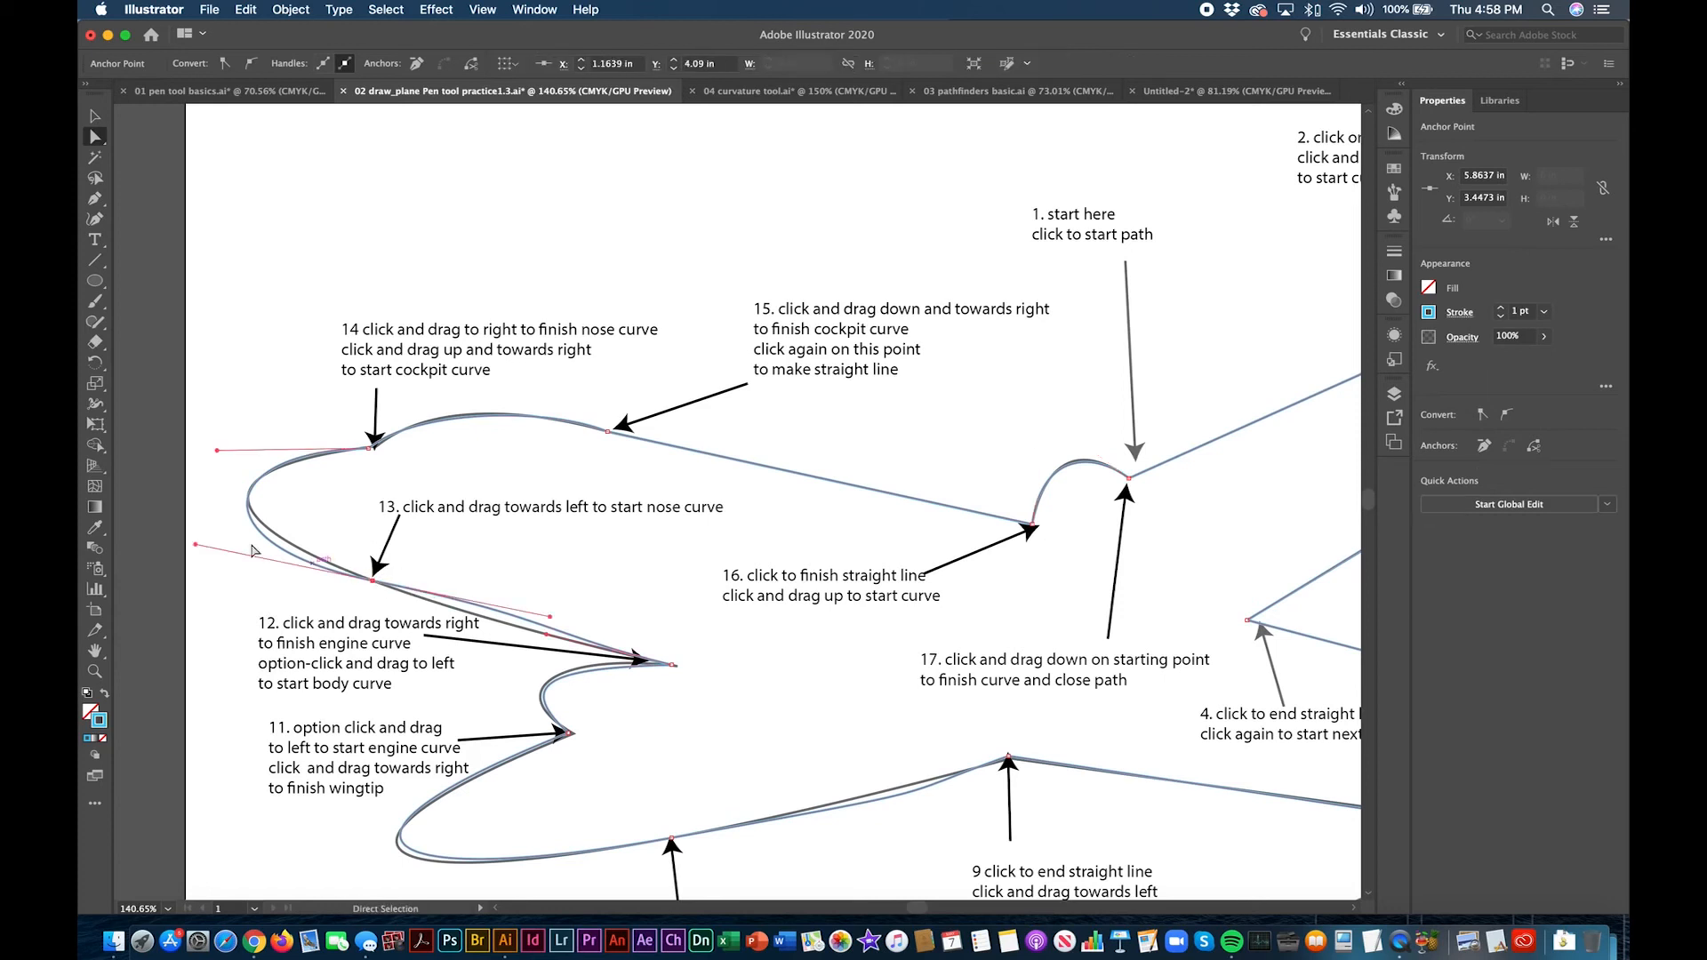
left_click(190, 522)
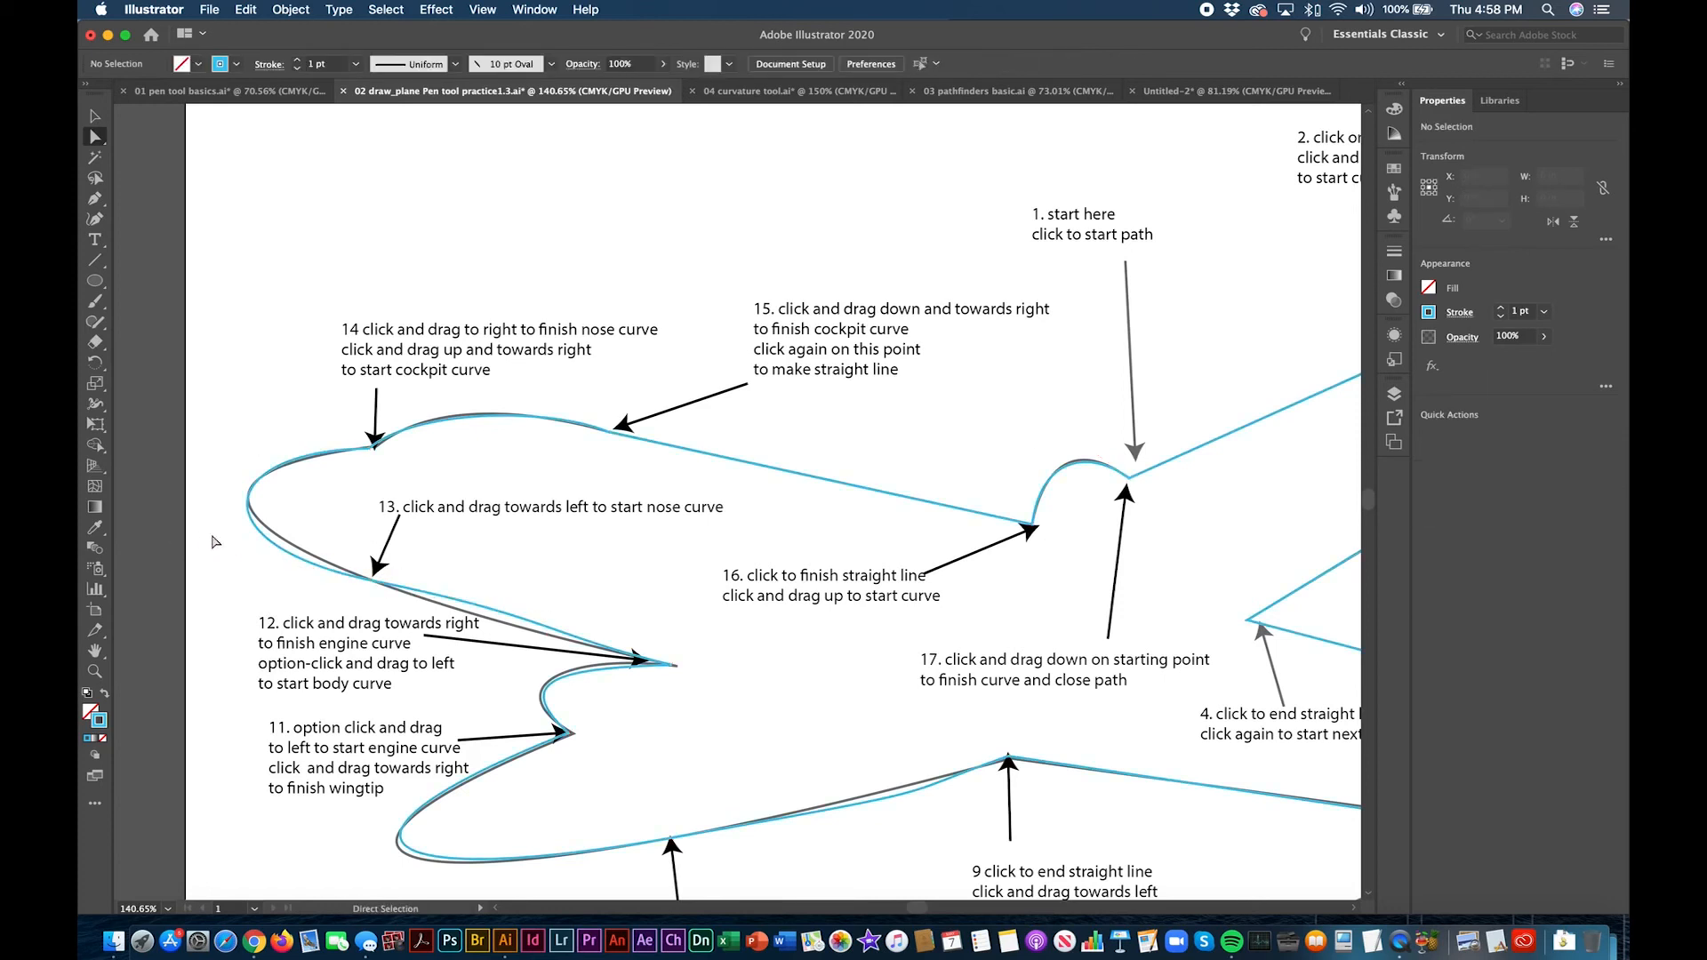
left_click(372, 586)
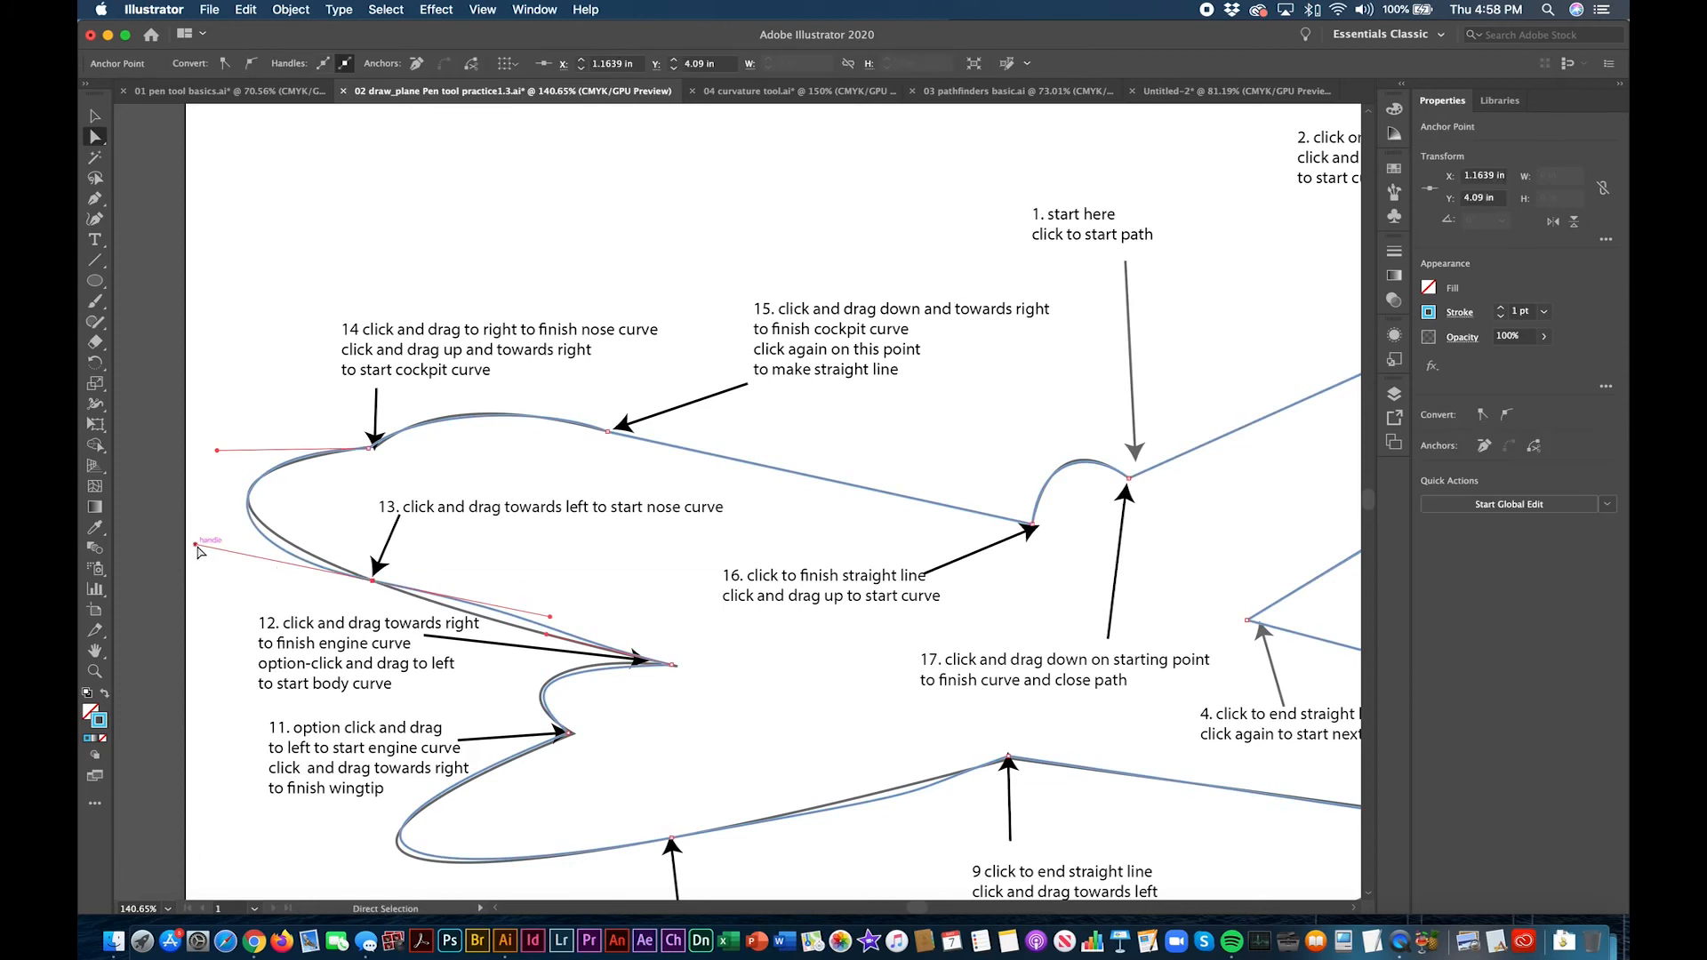
left_click_drag(196, 544, 195, 524)
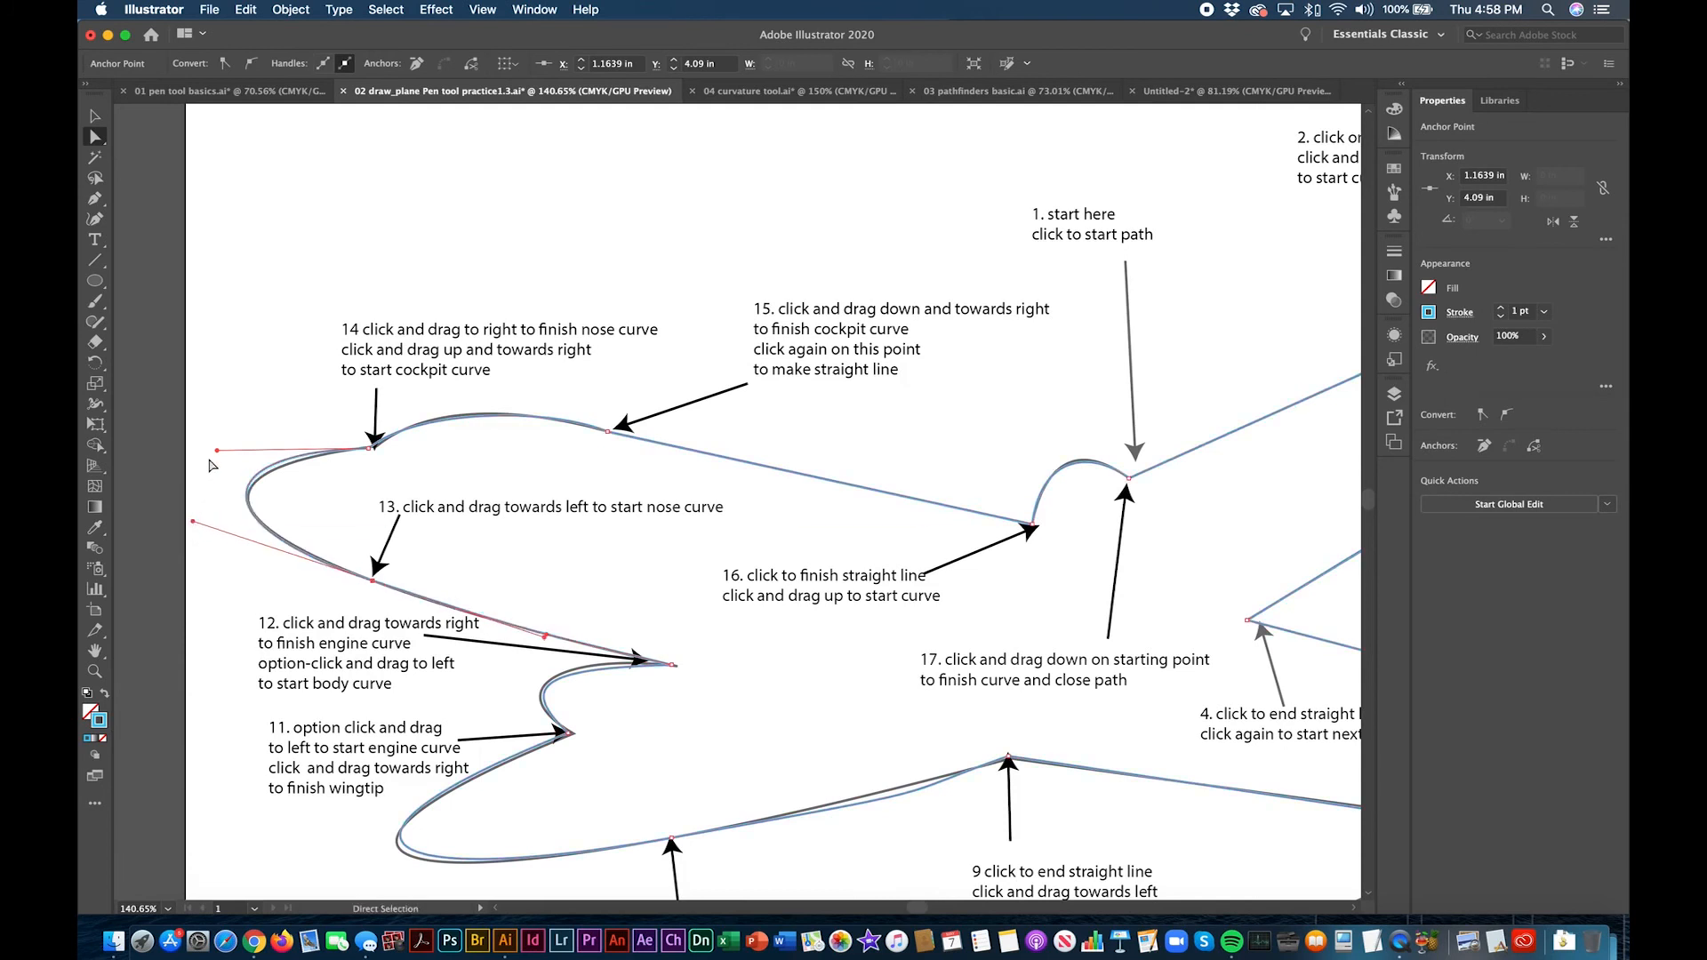
Step: Angle the nose-side handle of point 14 slightly downward to fit the upper nose curve to the template
left_click_drag(215, 450, 214, 460)
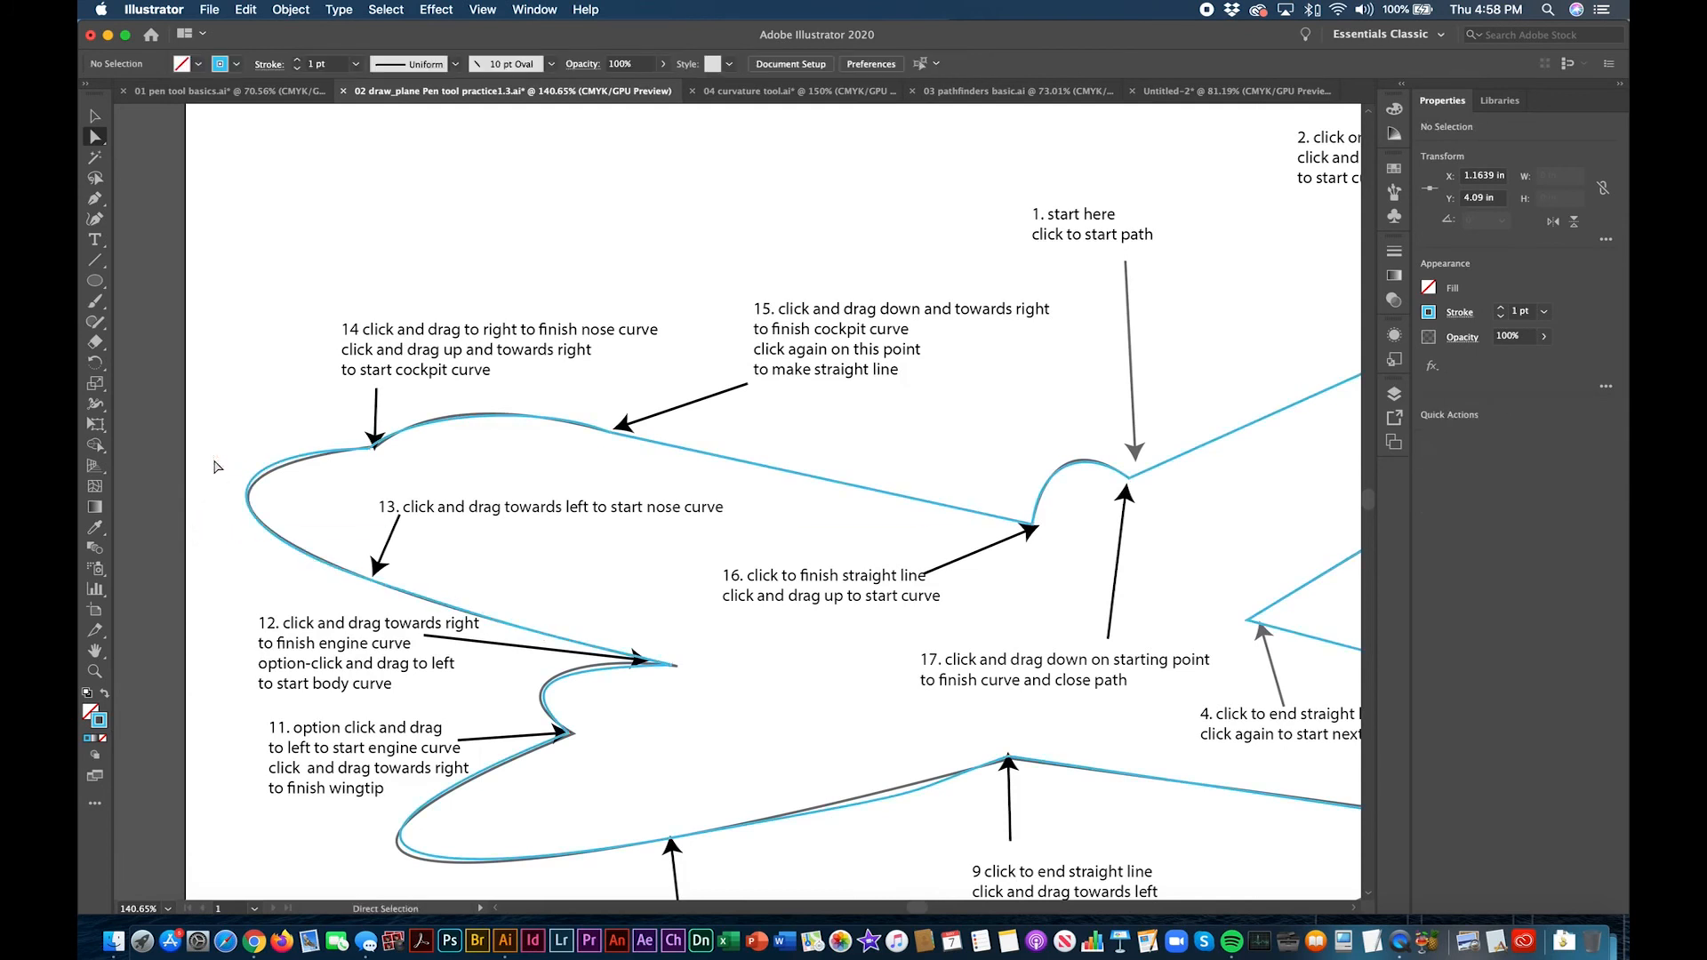
left_click(371, 447)
left_click_drag(217, 451, 212, 470)
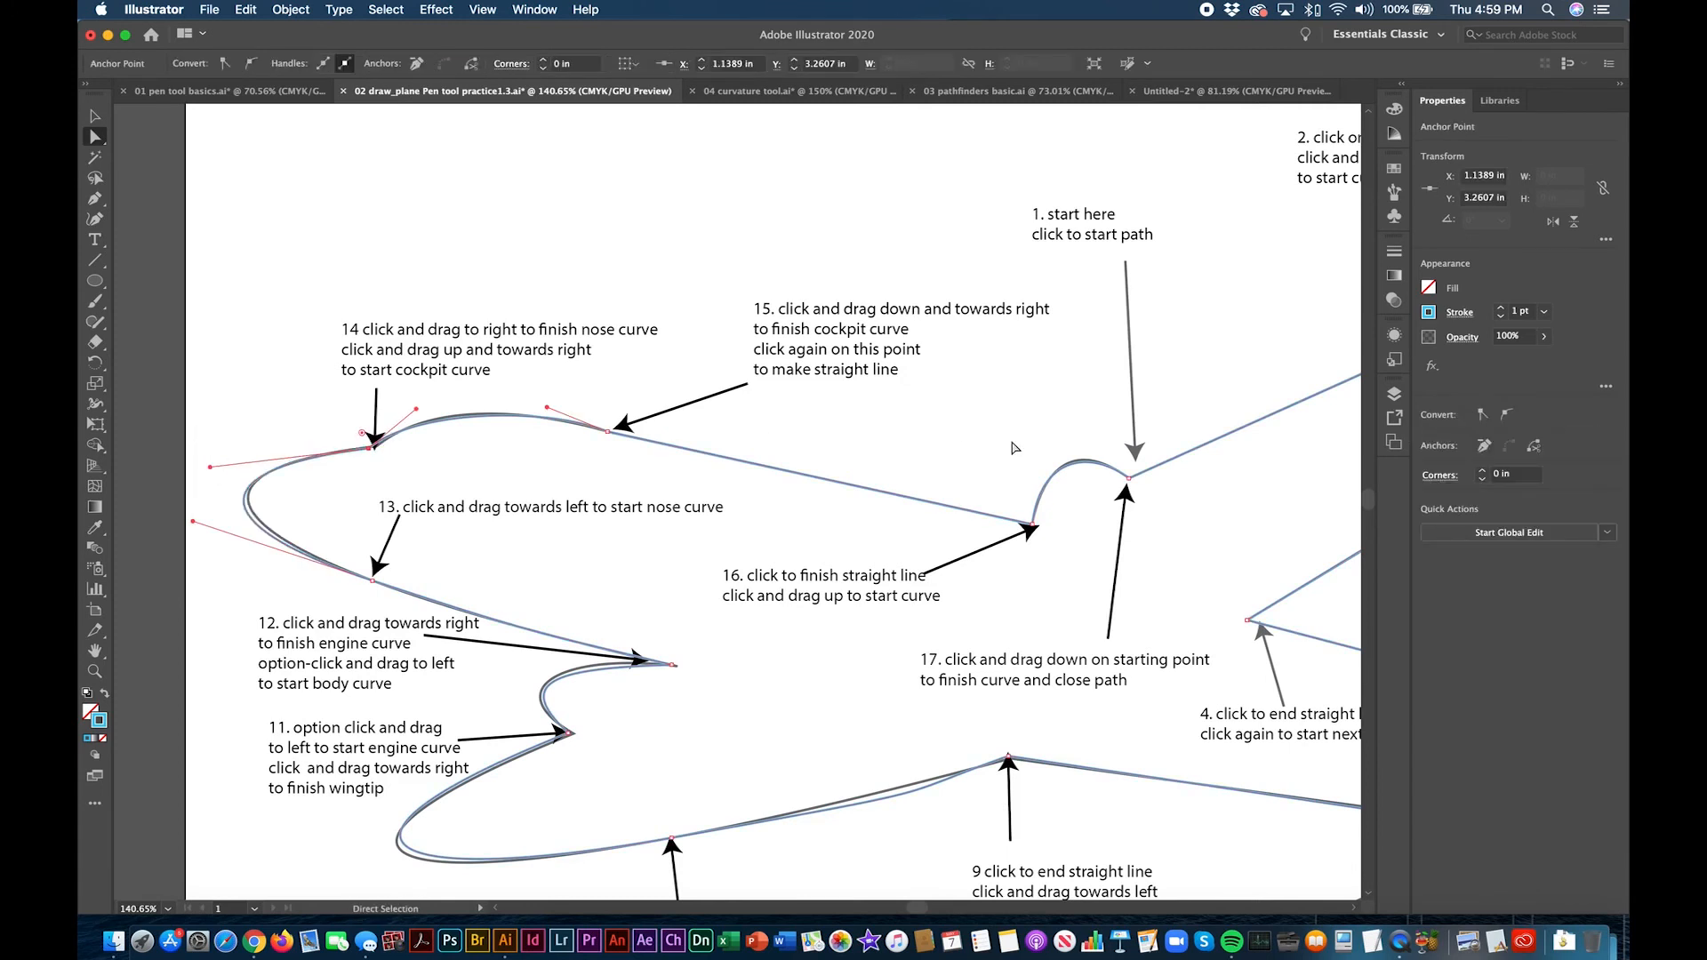
Step: Select the anchor at point 6 on the airplane's tail for adjustment
scroll(1014, 447, "right", 8)
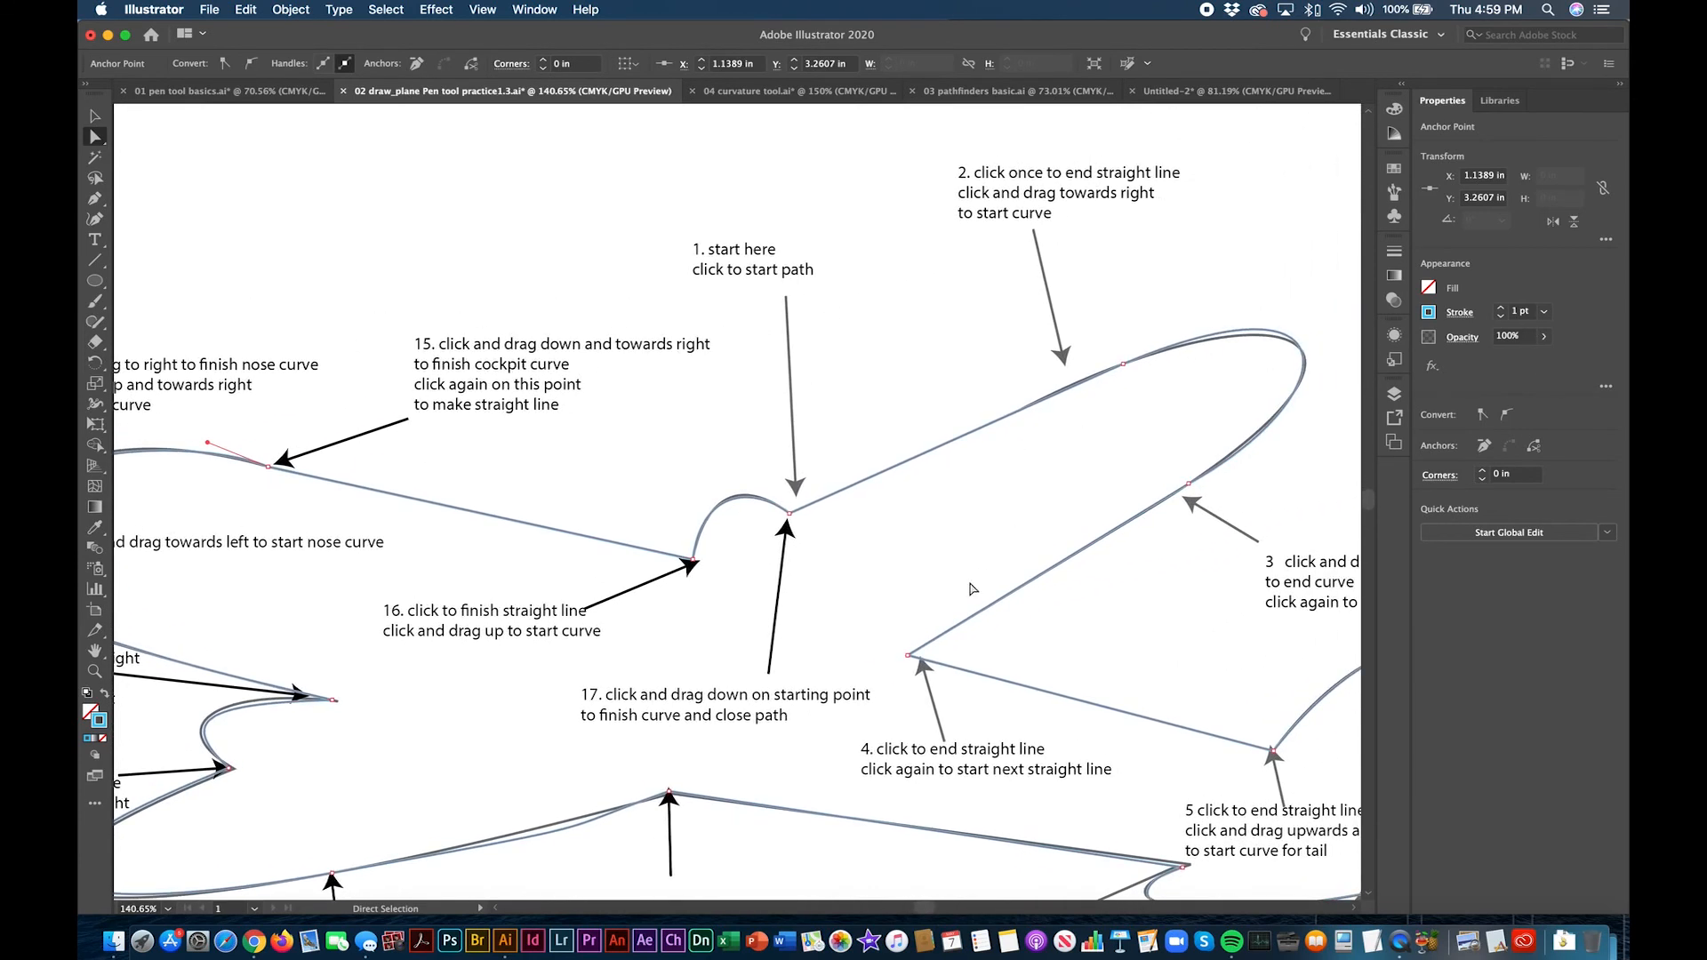
scroll(973, 588, "down", 3)
scroll(973, 589, "right", 3)
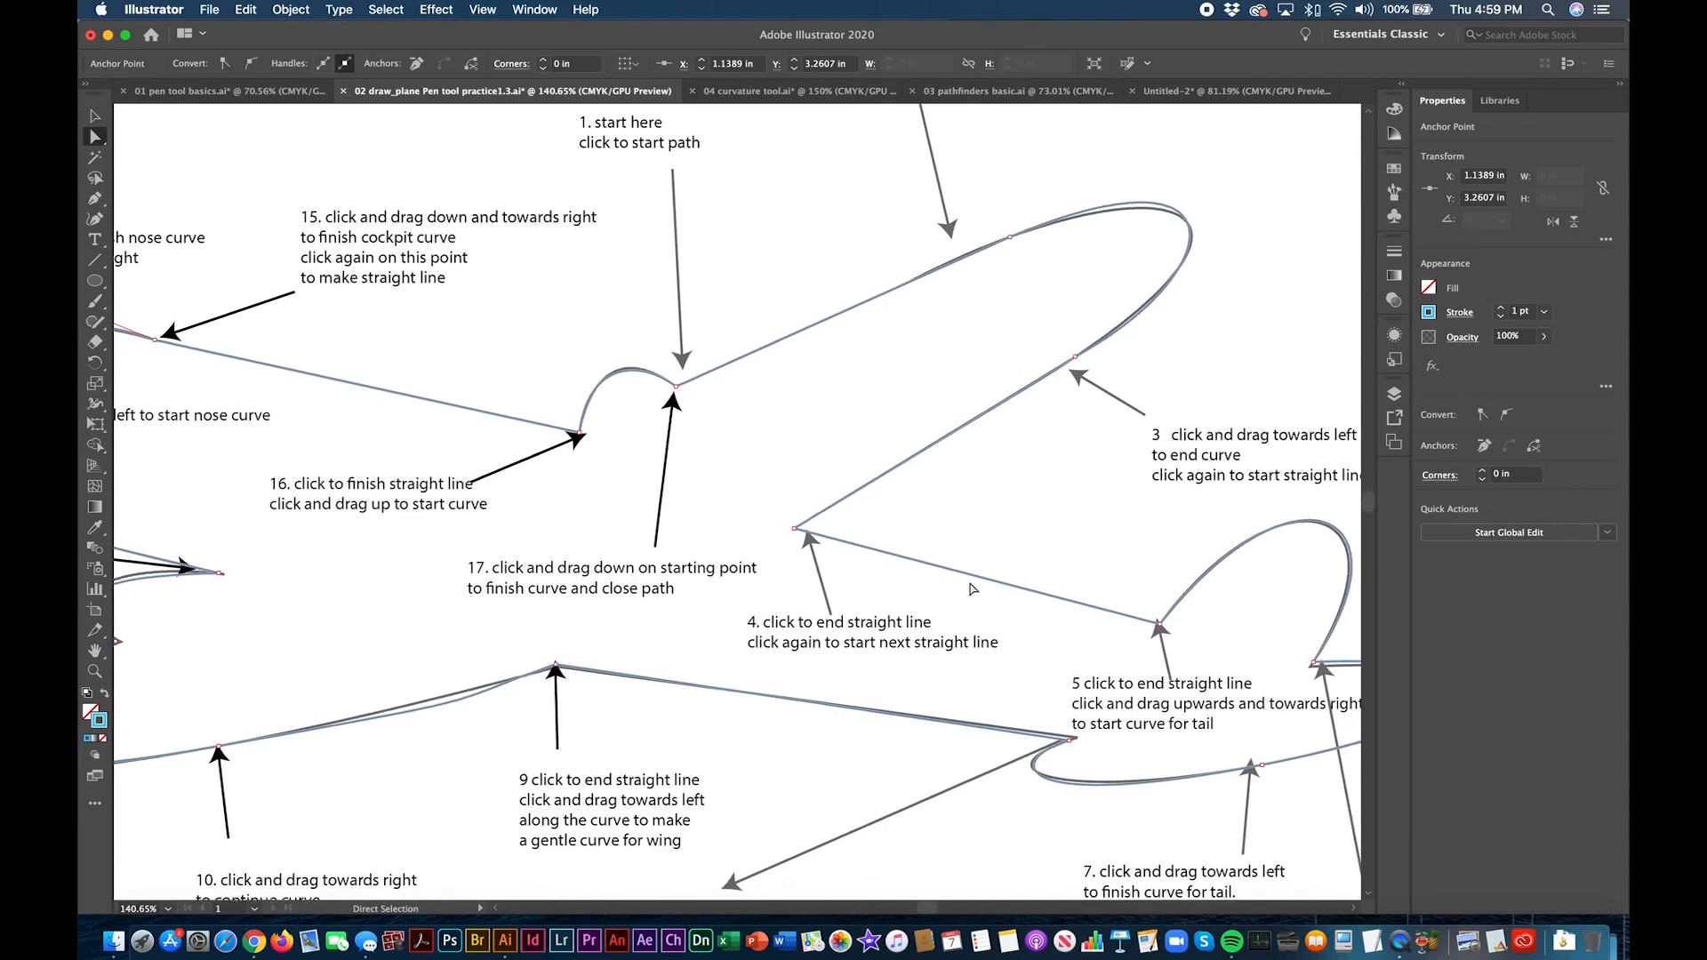
scroll(973, 589, "down", 3)
scroll(972, 588, "right", 2)
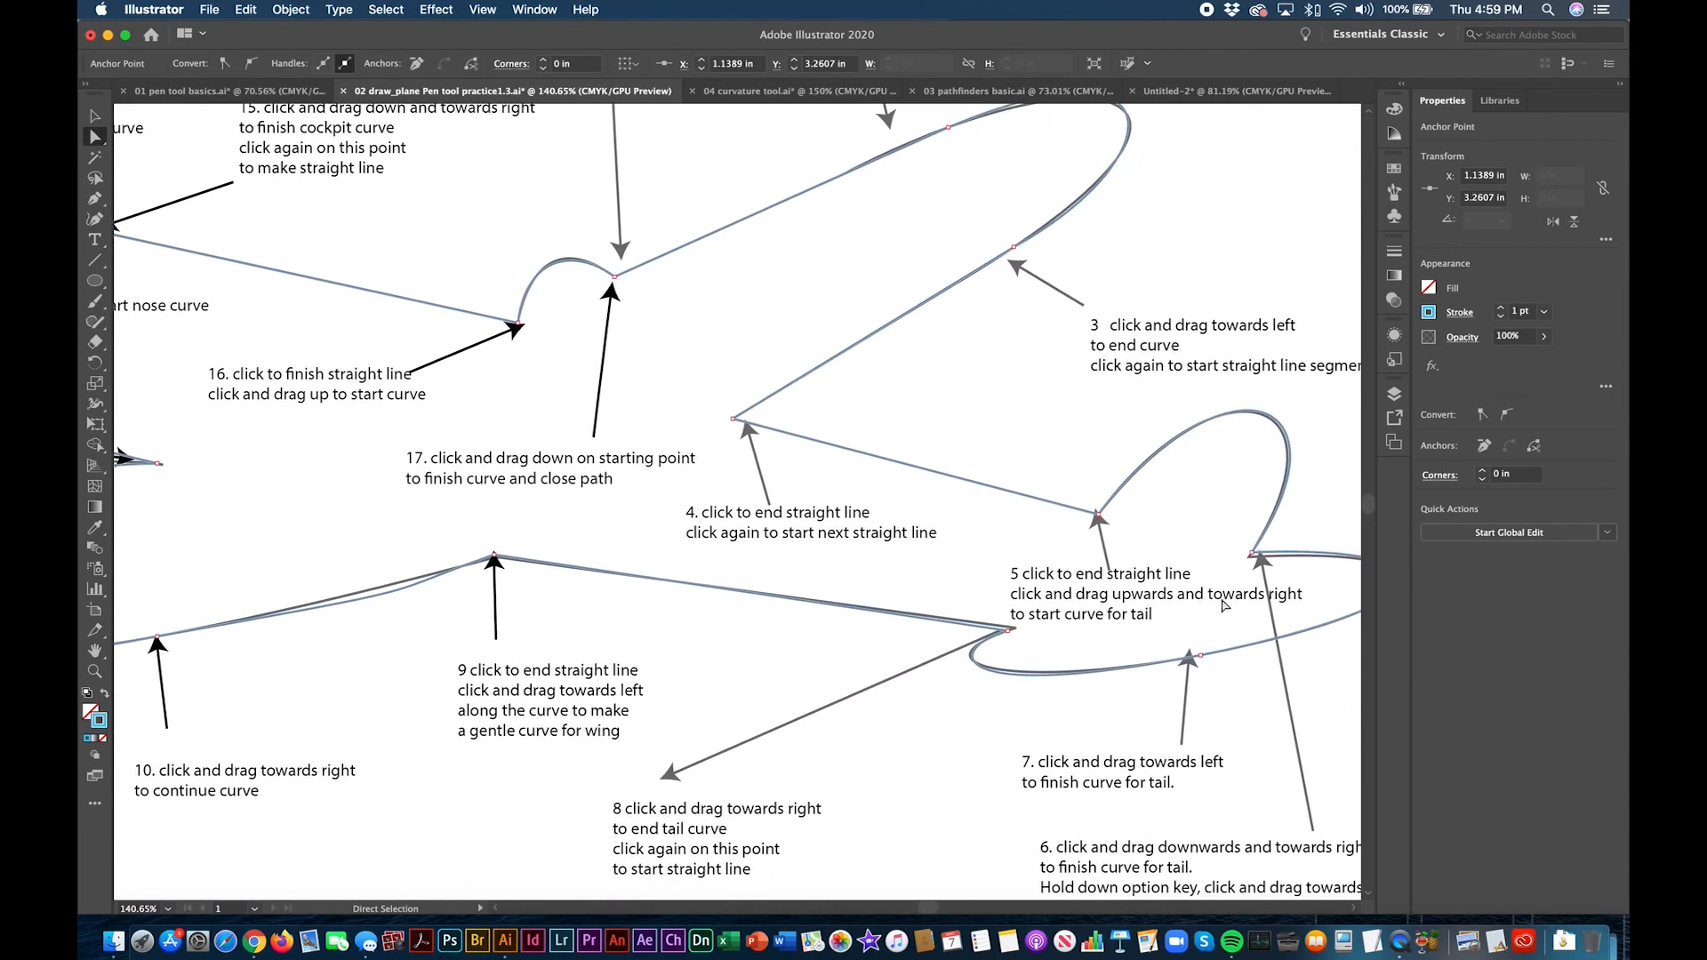
left_click(1254, 553)
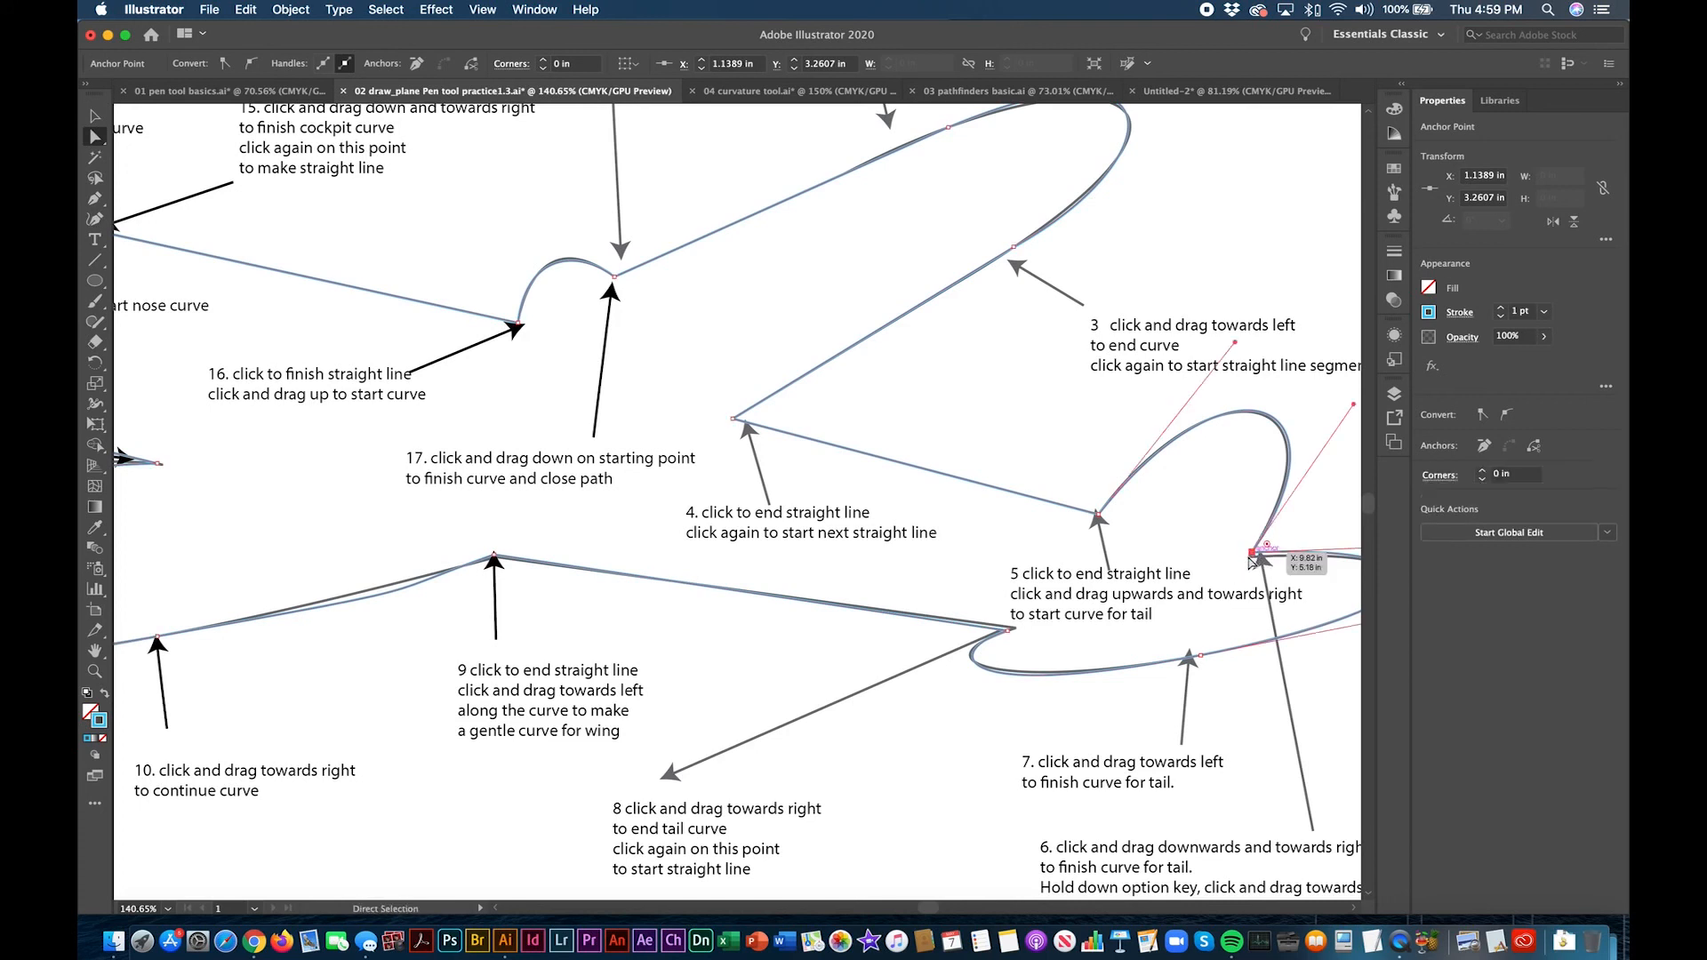
left_click(1252, 555)
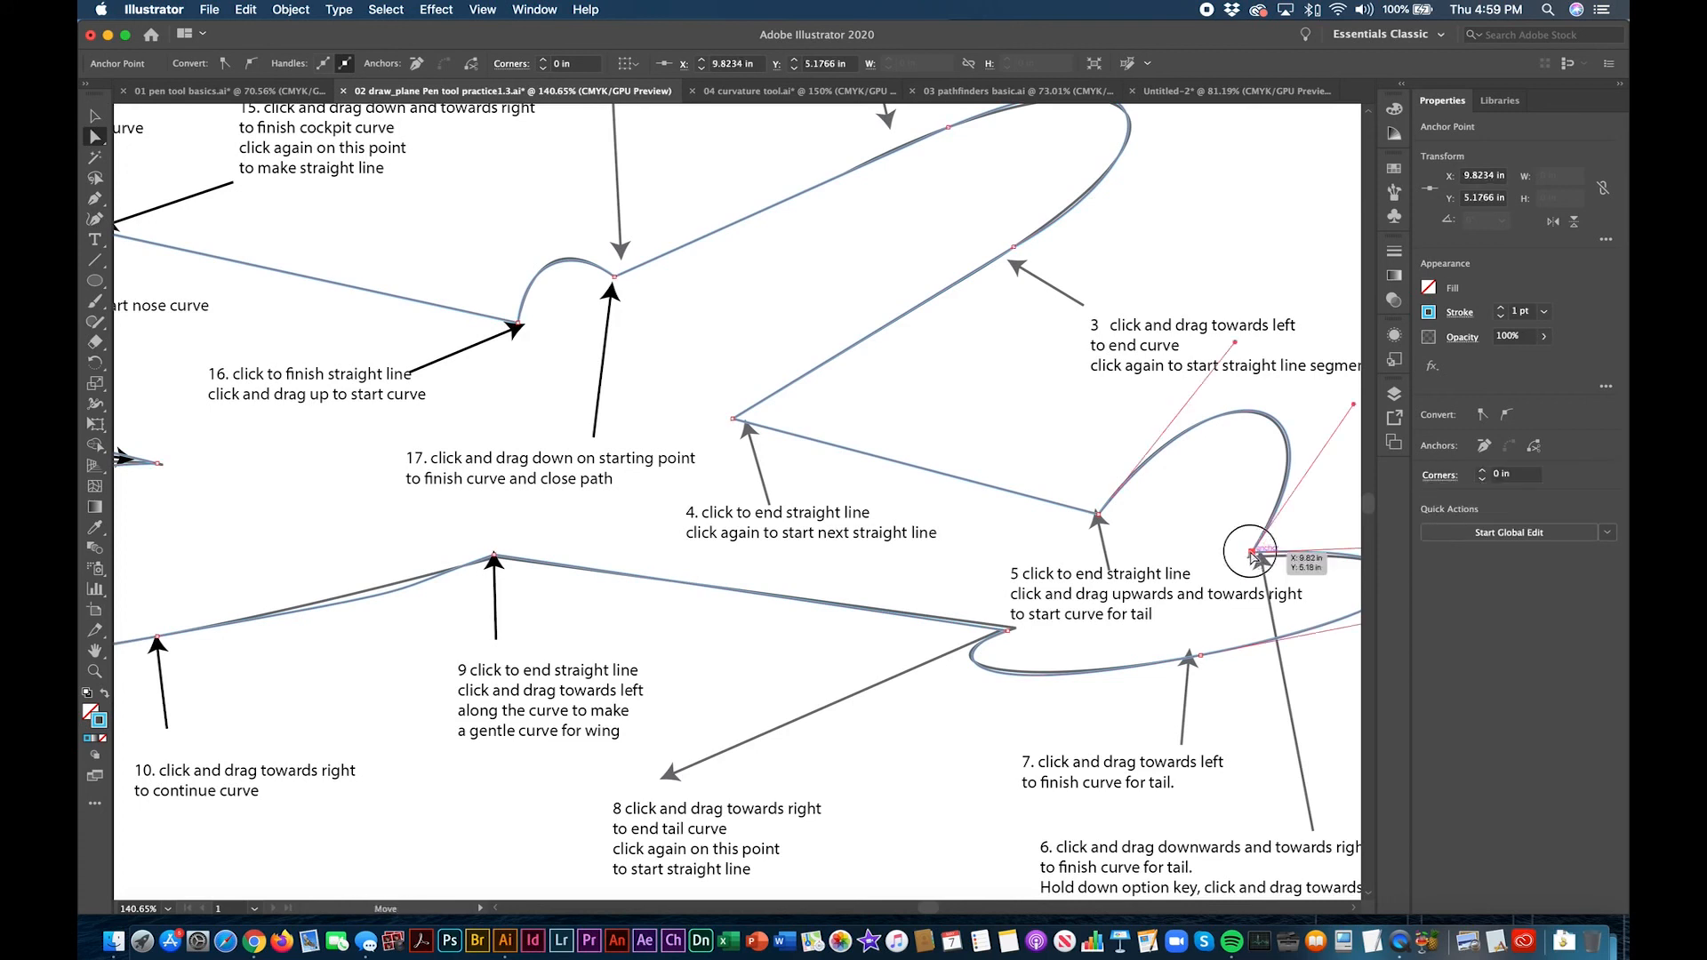